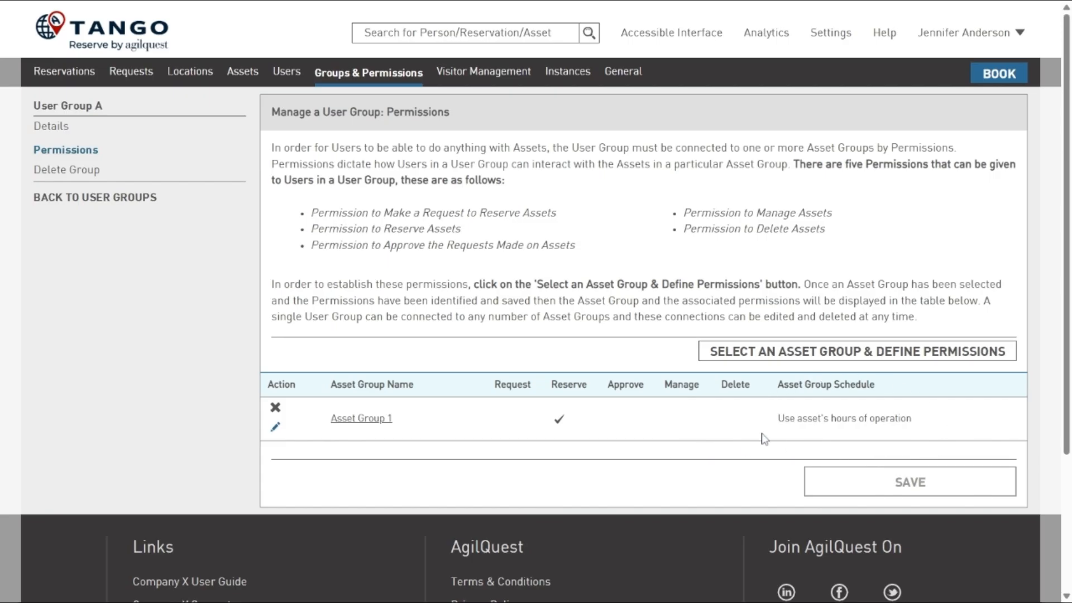
- Add a schedule to User Group A's Asset Group 1 permission, leaving only Monday, Wednesday and Friday reservable
left_click(276, 427)
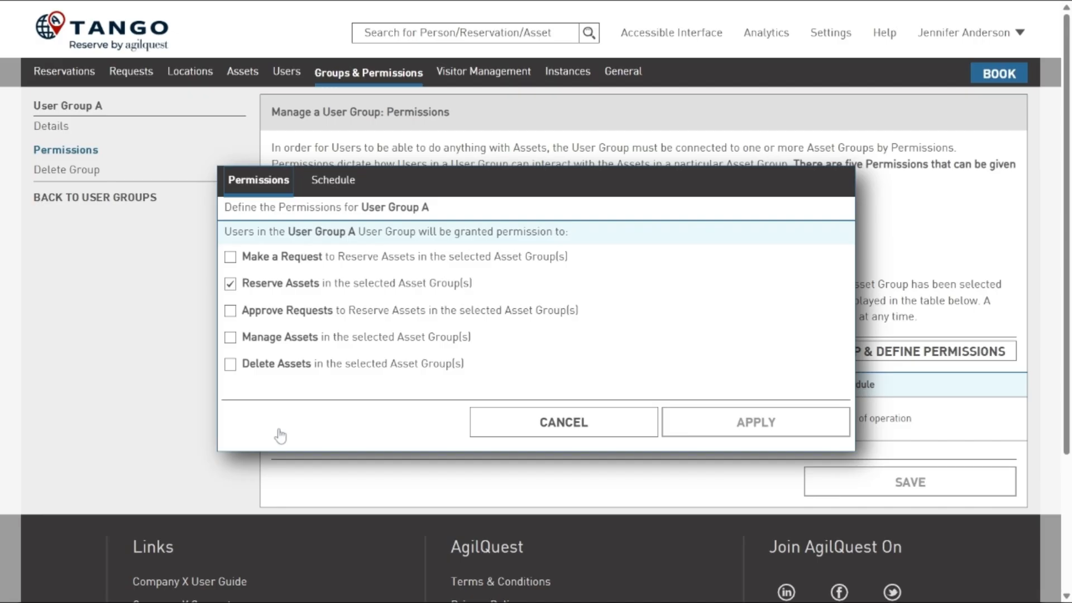
left_click(343, 183)
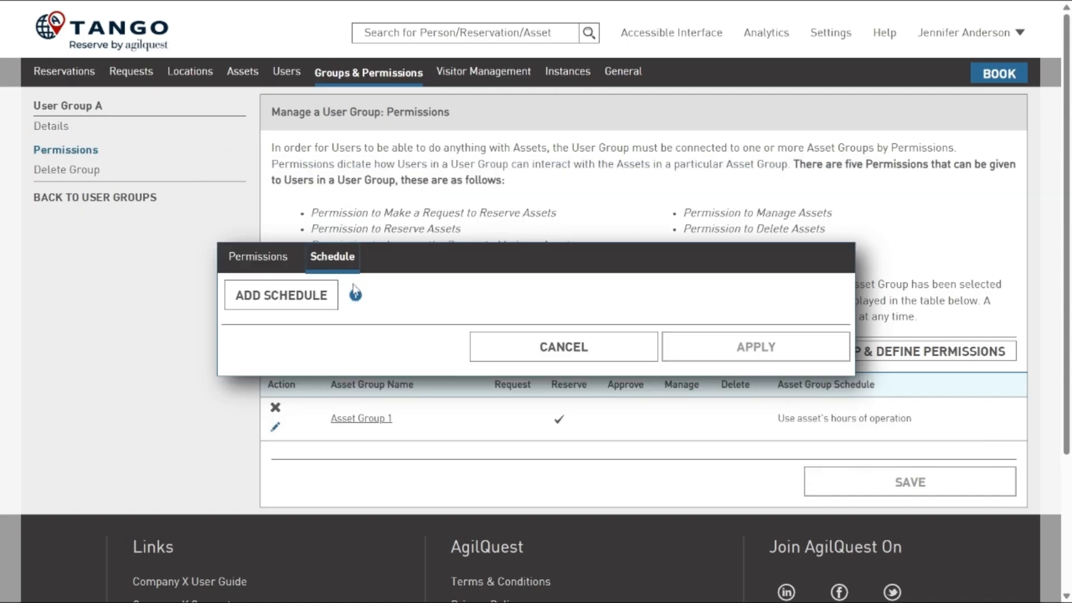
left_click(304, 301)
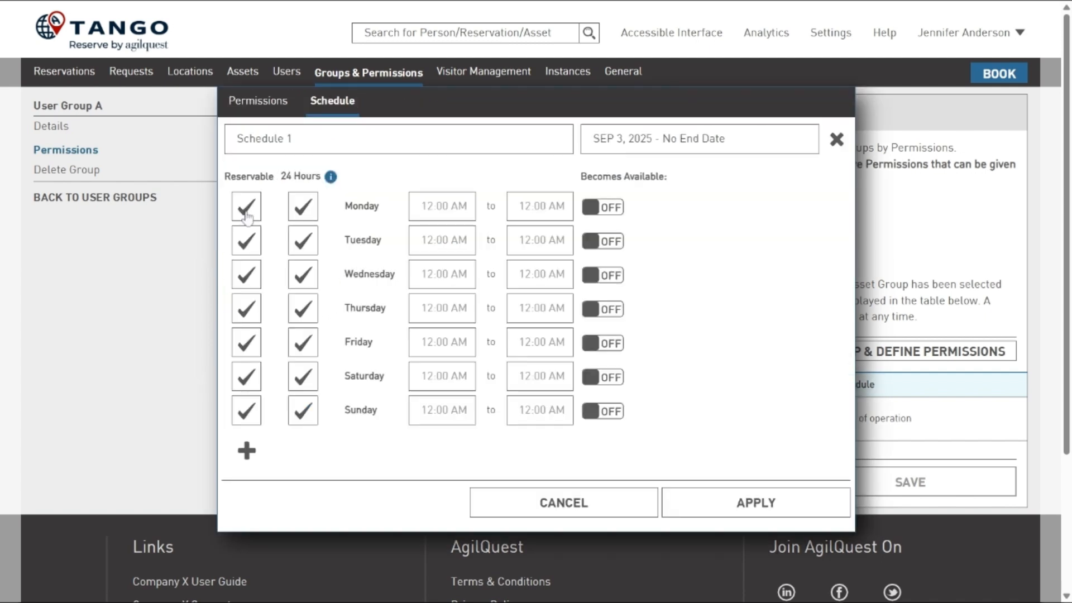
left_click(246, 240)
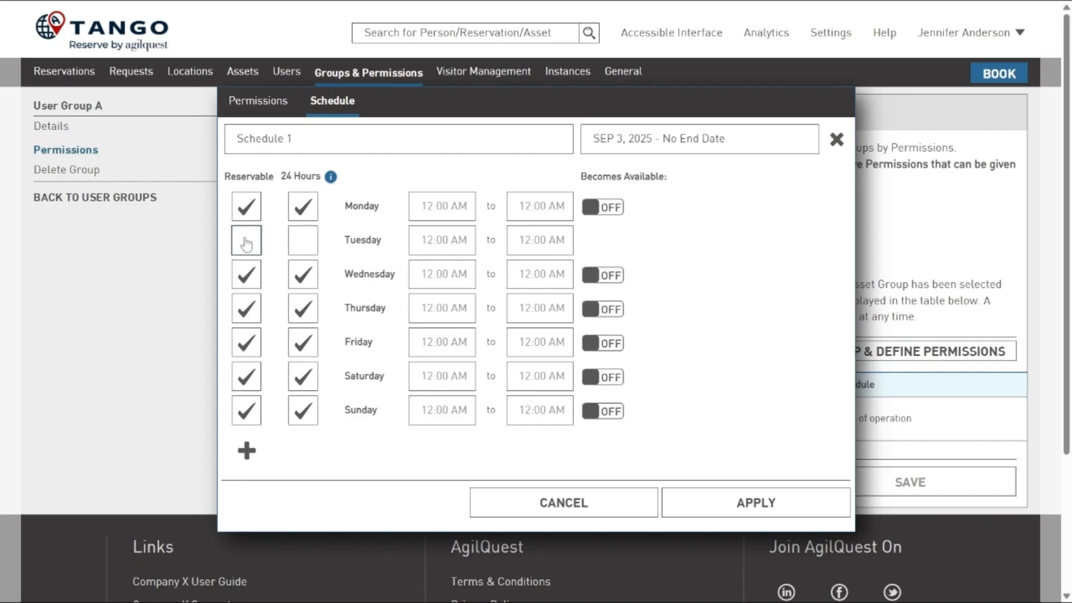
left_click(246, 316)
left_click(246, 377)
left_click(246, 413)
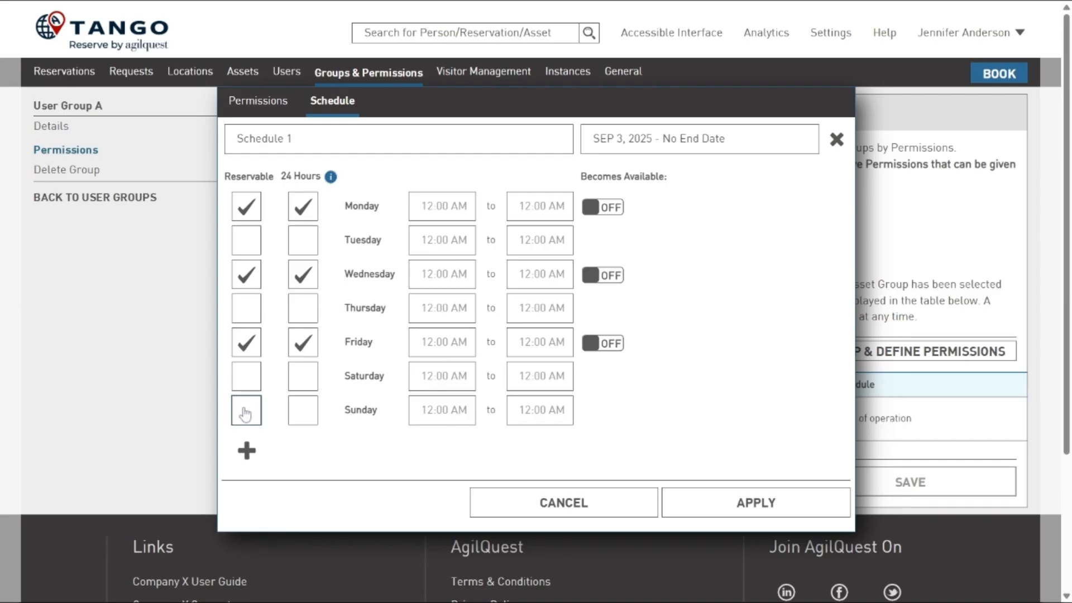
- Turn off 24-hour availability for Monday, Wednesday and Friday in User Group A's schedule
left_click(303, 207)
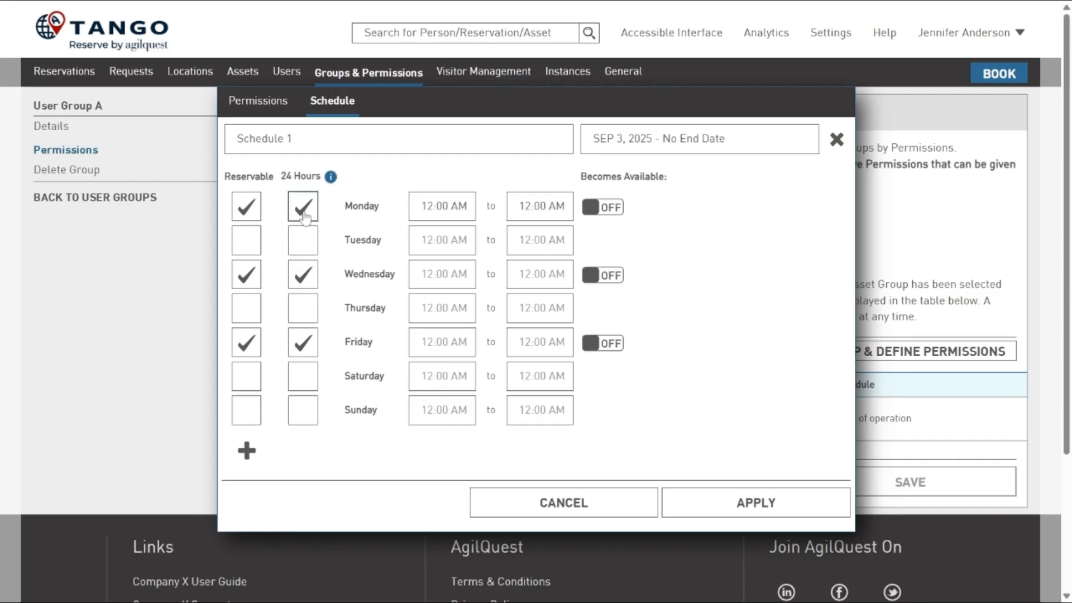
left_click(303, 274)
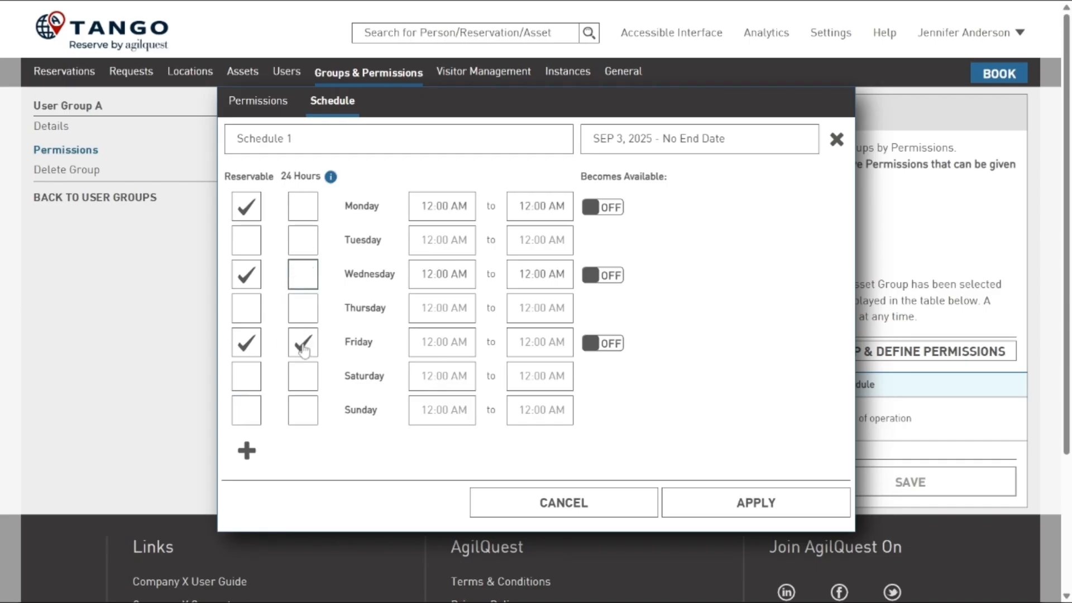
left_click(303, 342)
- Set the reservable hours for Monday, Wednesday and Friday to 7:00 AM to 6:00 PM and apply the schedule
left_click(444, 273)
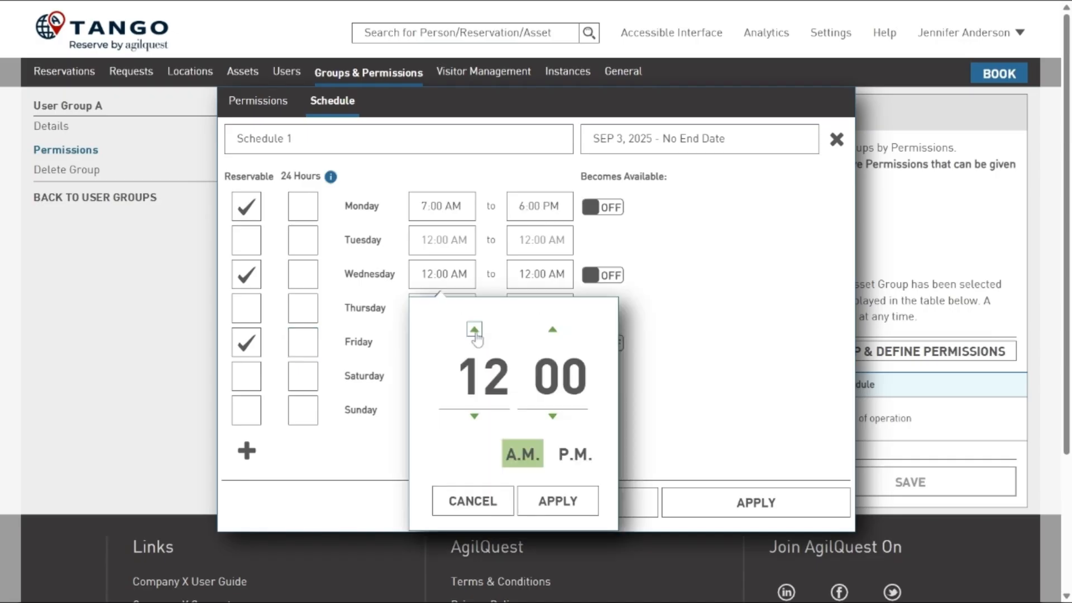
left_click(474, 329)
left_click(474, 329)
left_click(474, 330)
left_click(474, 330)
left_click(474, 329)
left_click(474, 330)
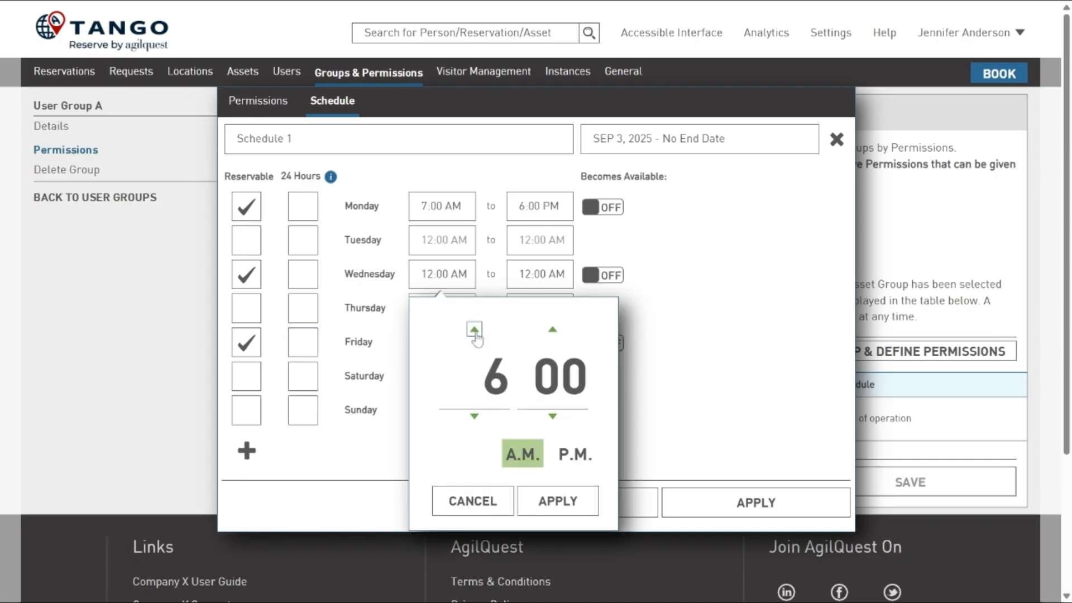
left_click(474, 330)
left_click(558, 499)
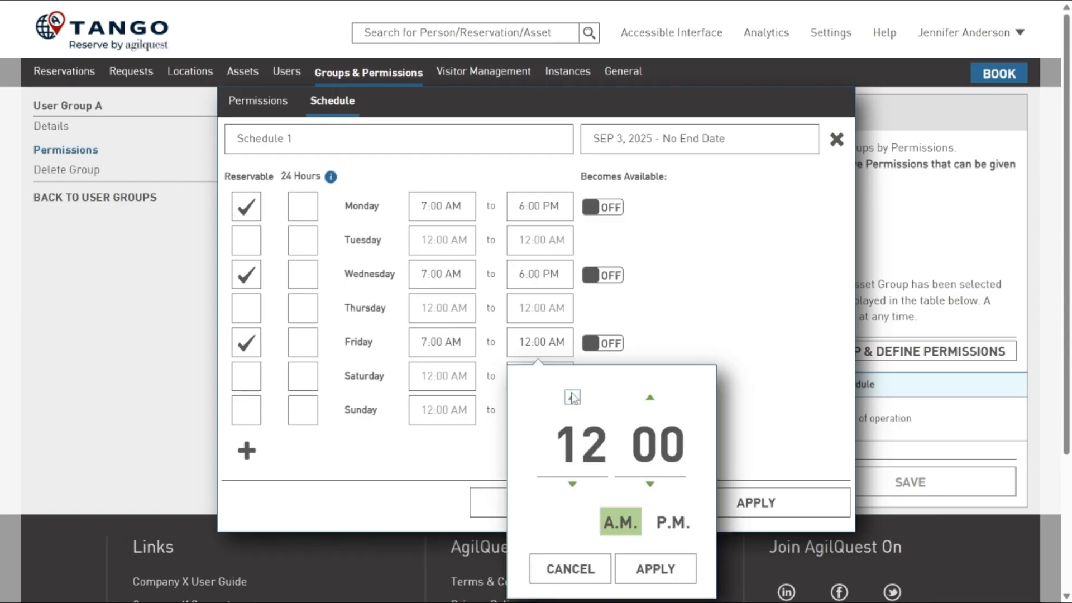
left_click(572, 398)
left_click(572, 398)
left_click(572, 398)
left_click(572, 398)
left_click(573, 398)
left_click(572, 398)
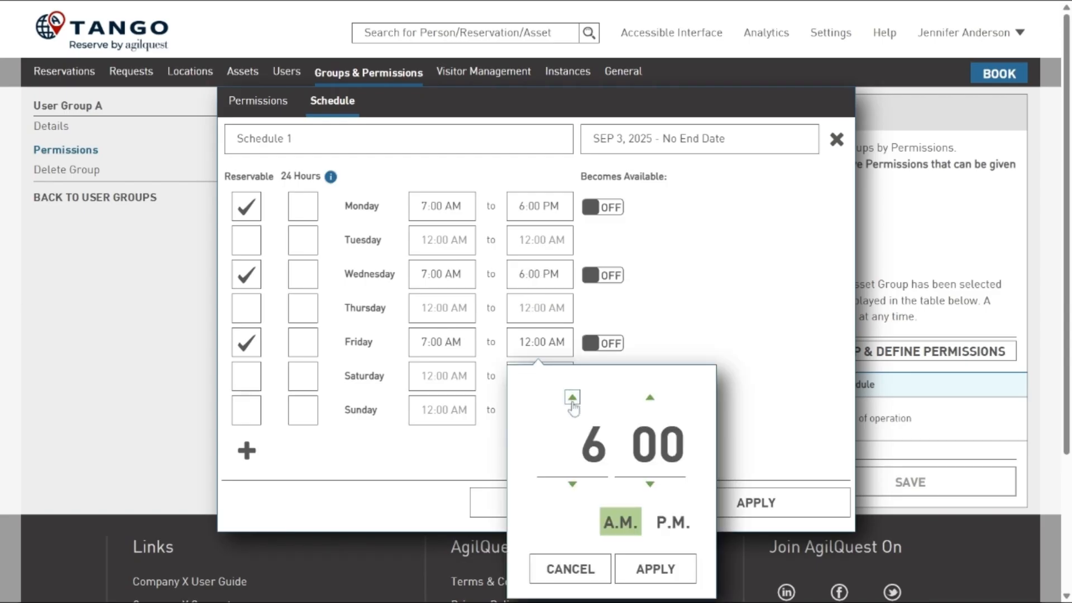
left_click(572, 397)
left_click(573, 397)
left_click(573, 398)
left_click(572, 398)
left_click(573, 398)
left_click(572, 398)
left_click(572, 398)
left_click(572, 397)
left_click(572, 397)
left_click(572, 397)
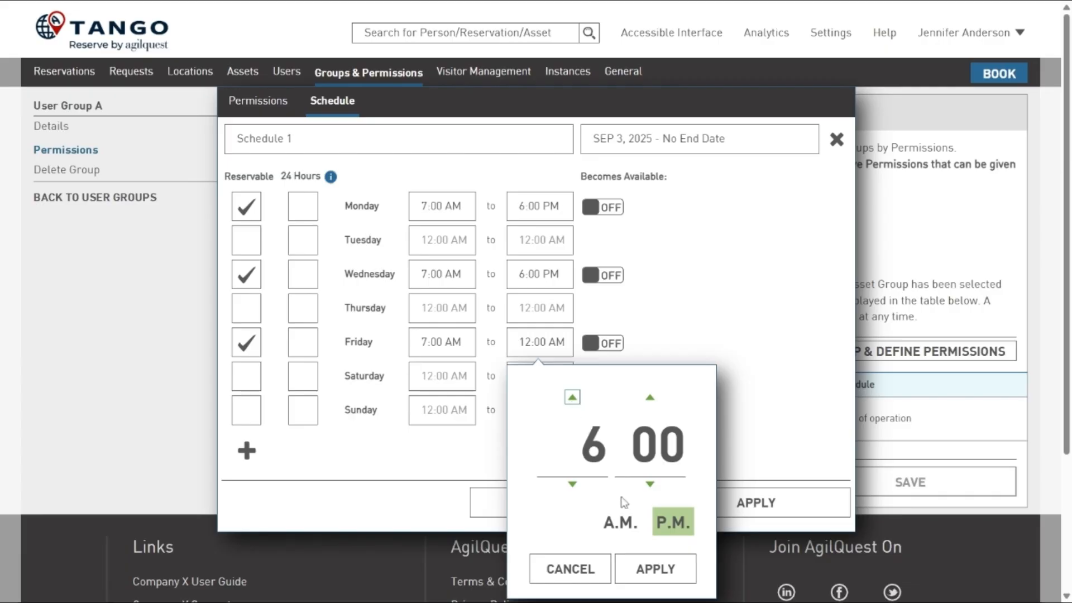
left_click(664, 571)
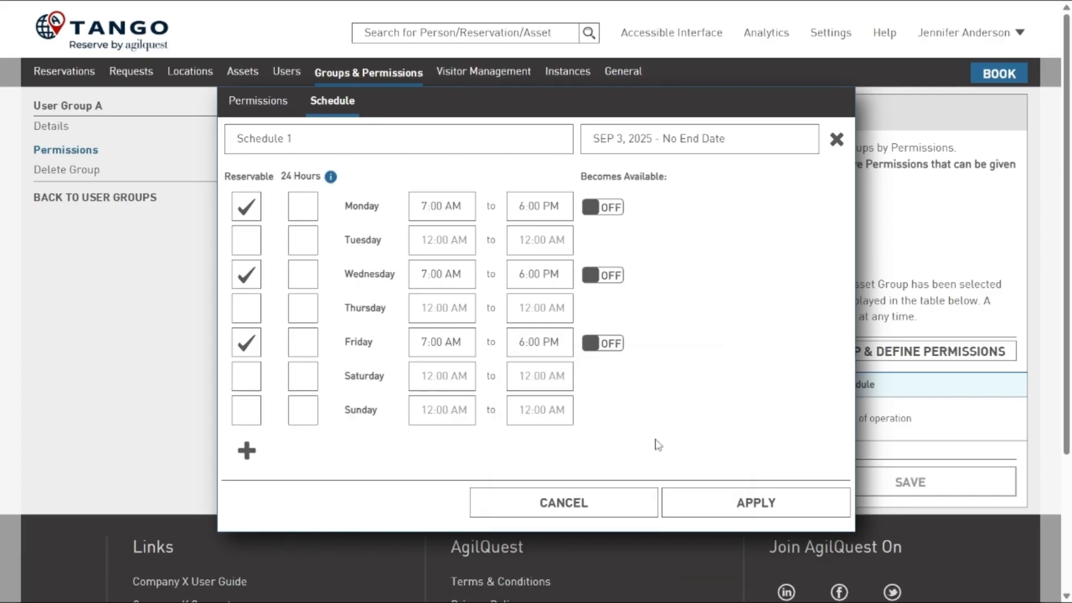
left_click(749, 505)
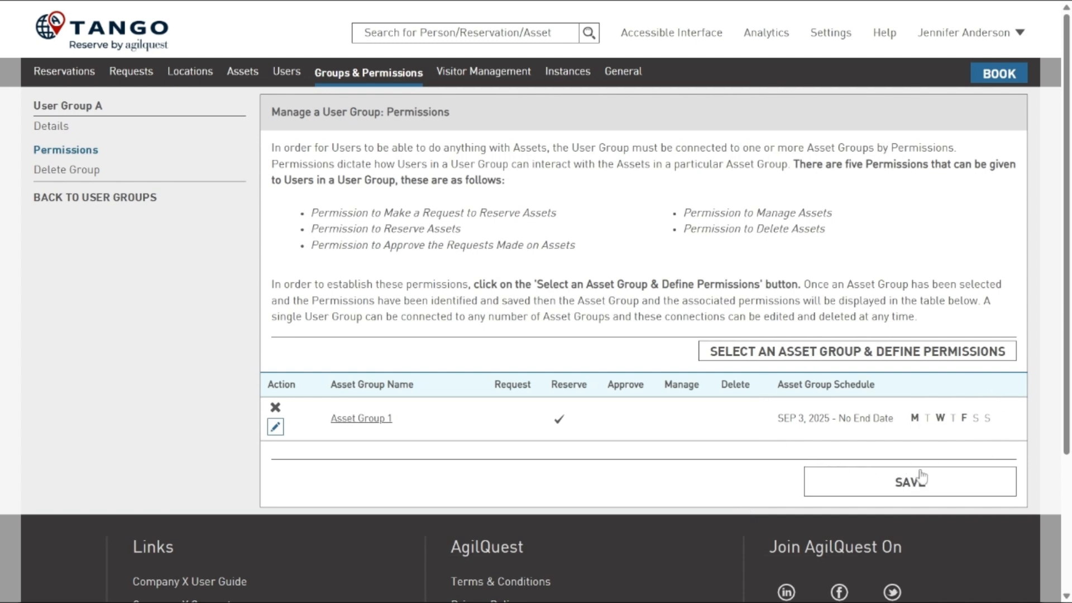
- Save User Group A's permissions and accept the notice about schedule changes
mouse_move(914, 417)
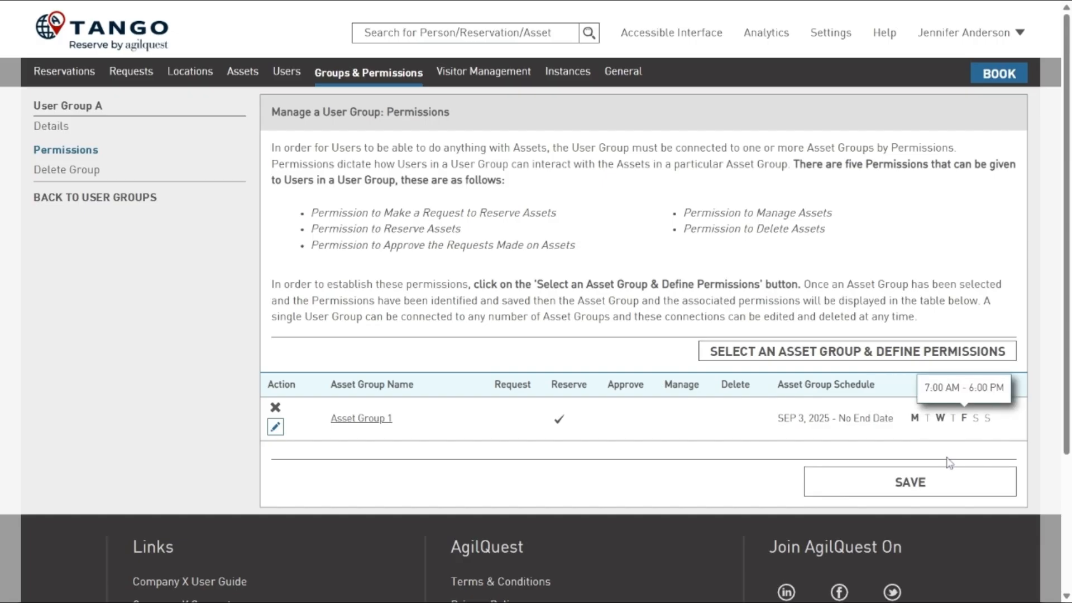
left_click(923, 490)
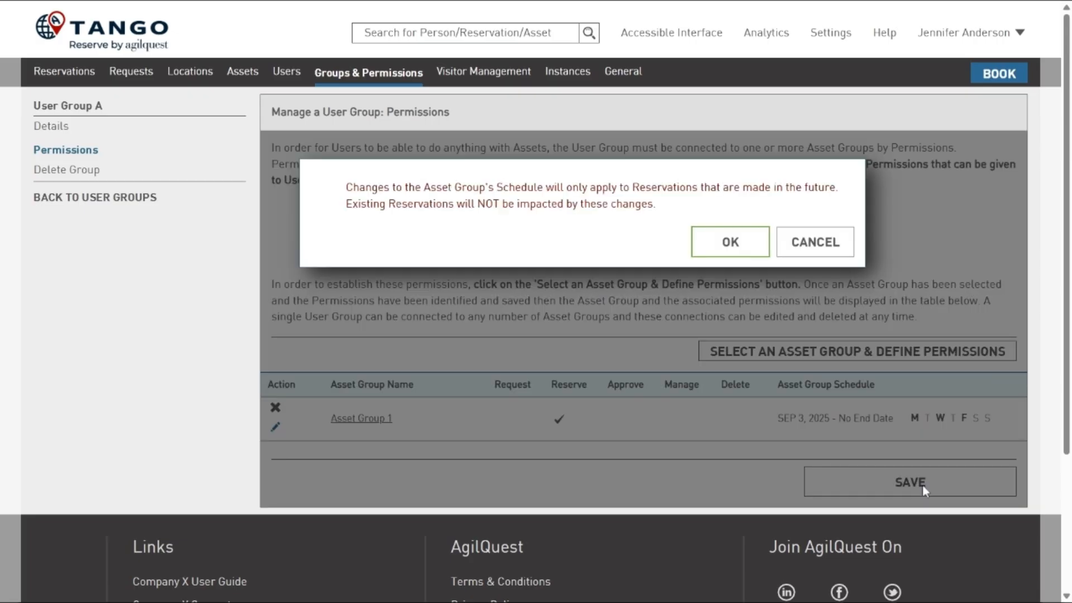
left_click(729, 242)
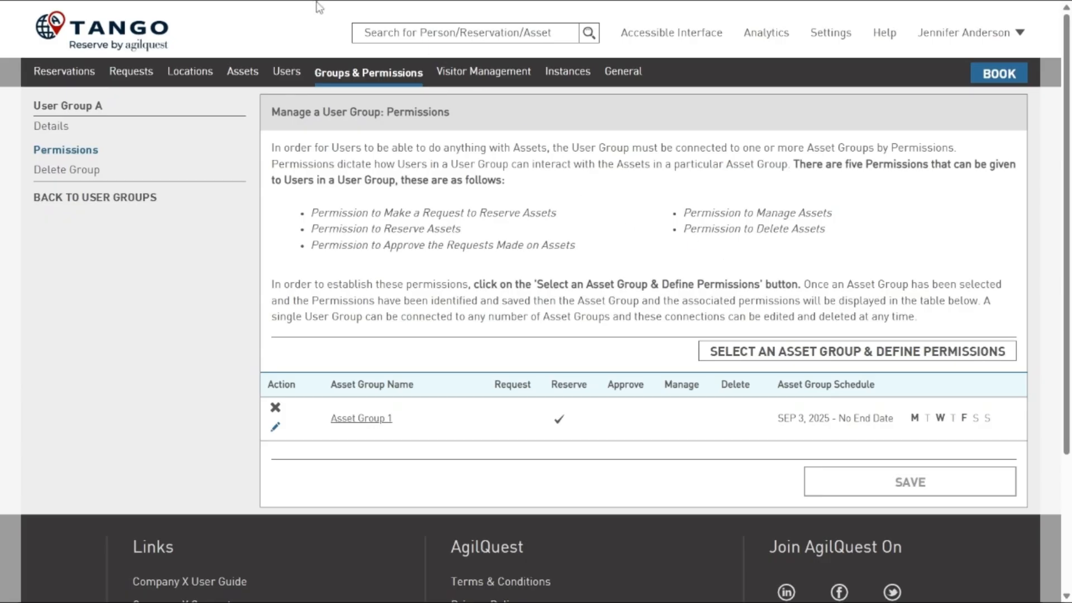
- Open User Group B's permissions and add a schedule to its Asset Group 1 permission
left_click(109, 198)
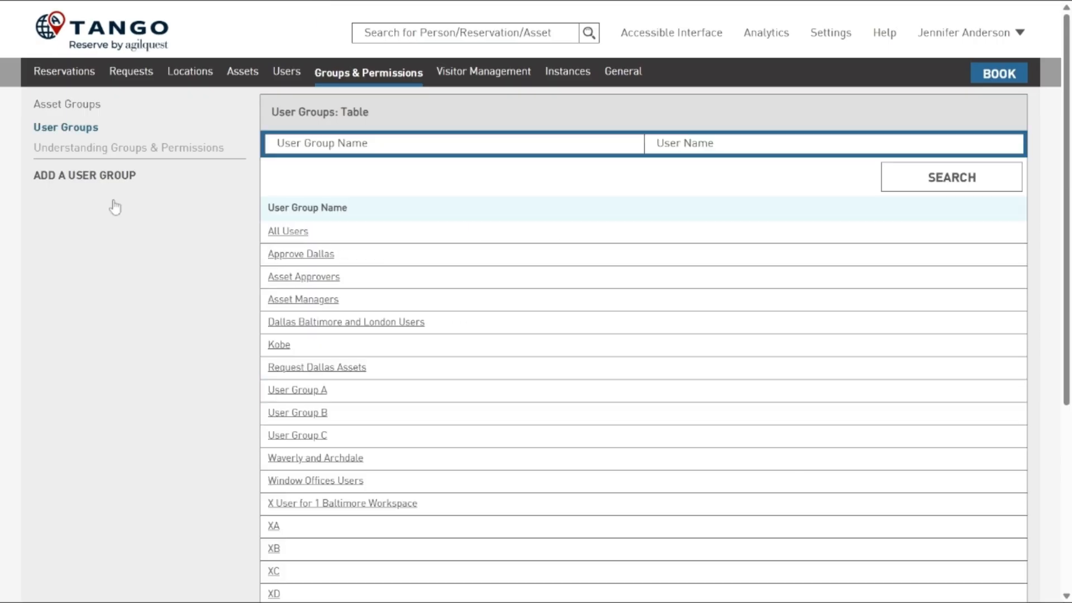
left_click(295, 413)
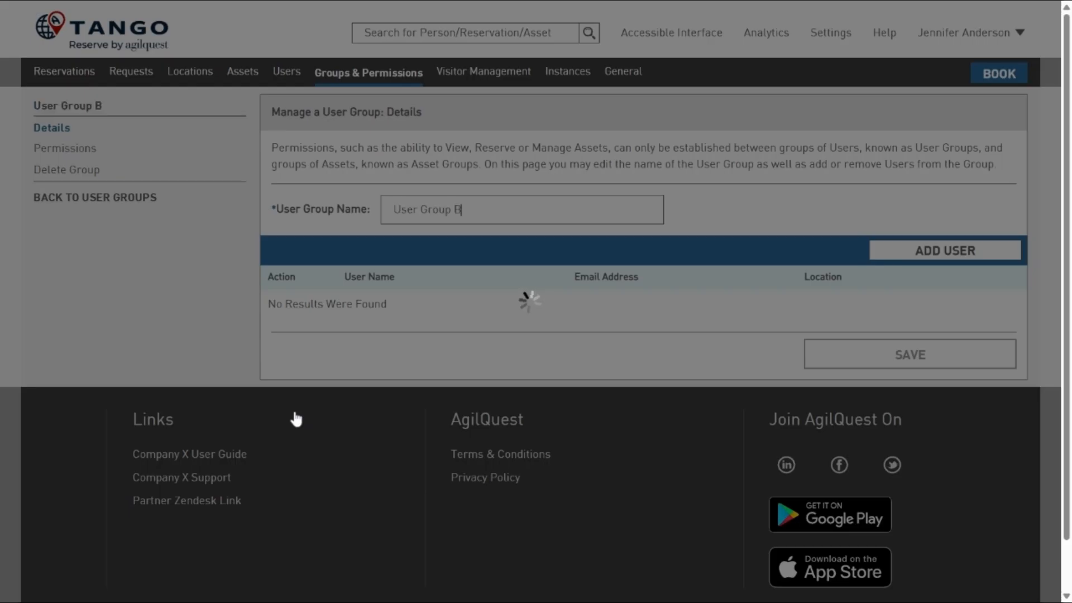
left_click(84, 159)
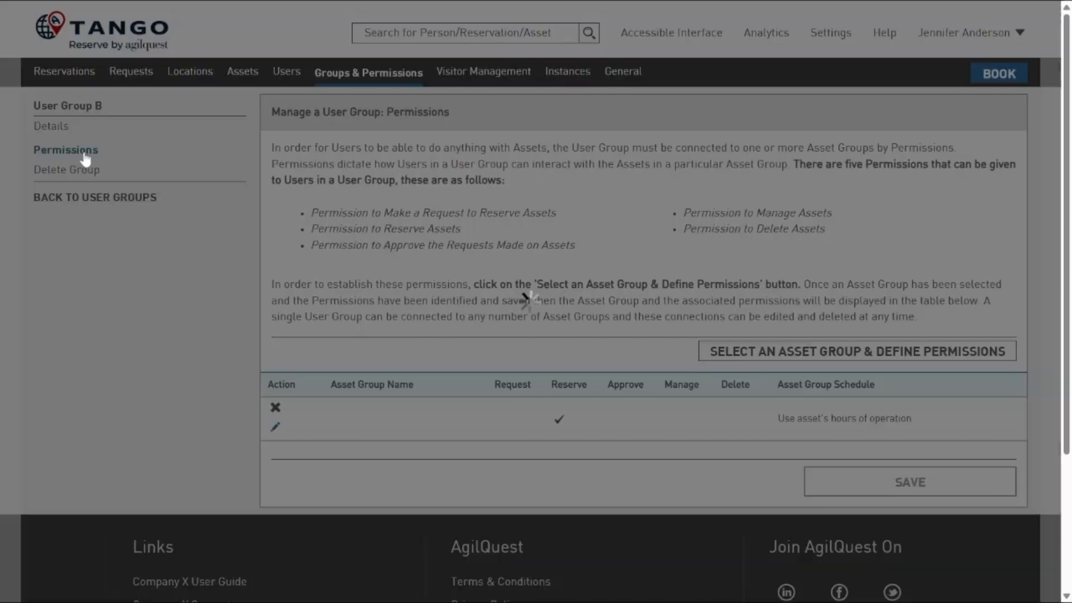
left_click(276, 429)
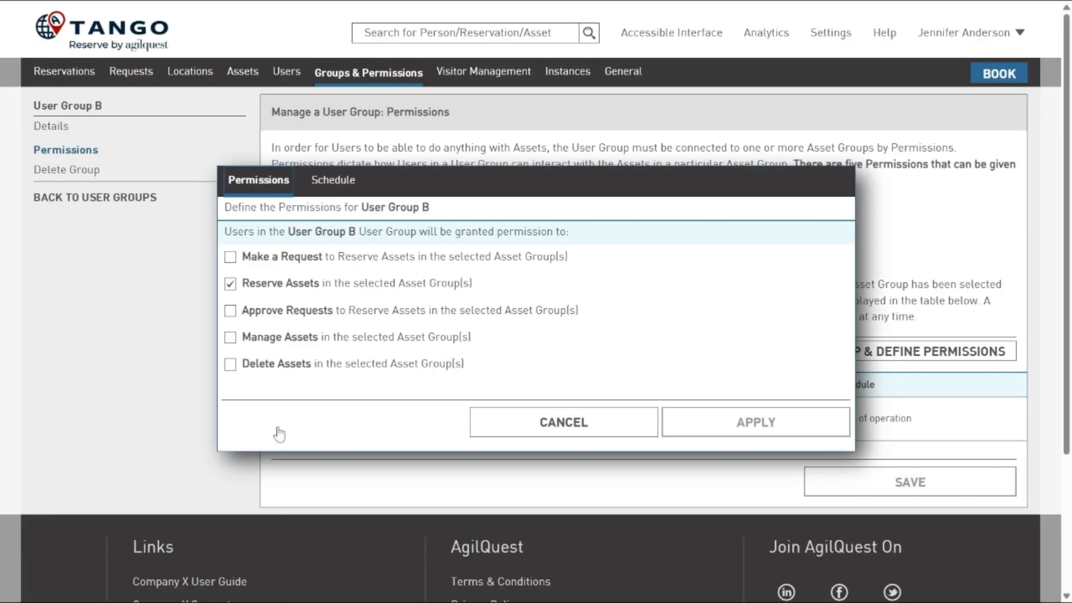
left_click(336, 181)
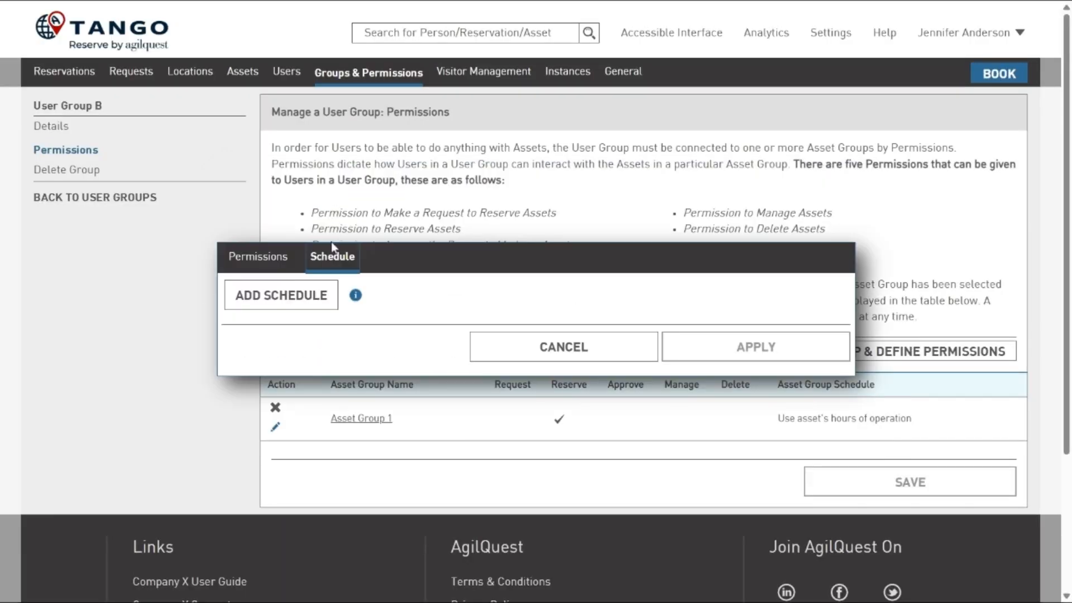
left_click(303, 296)
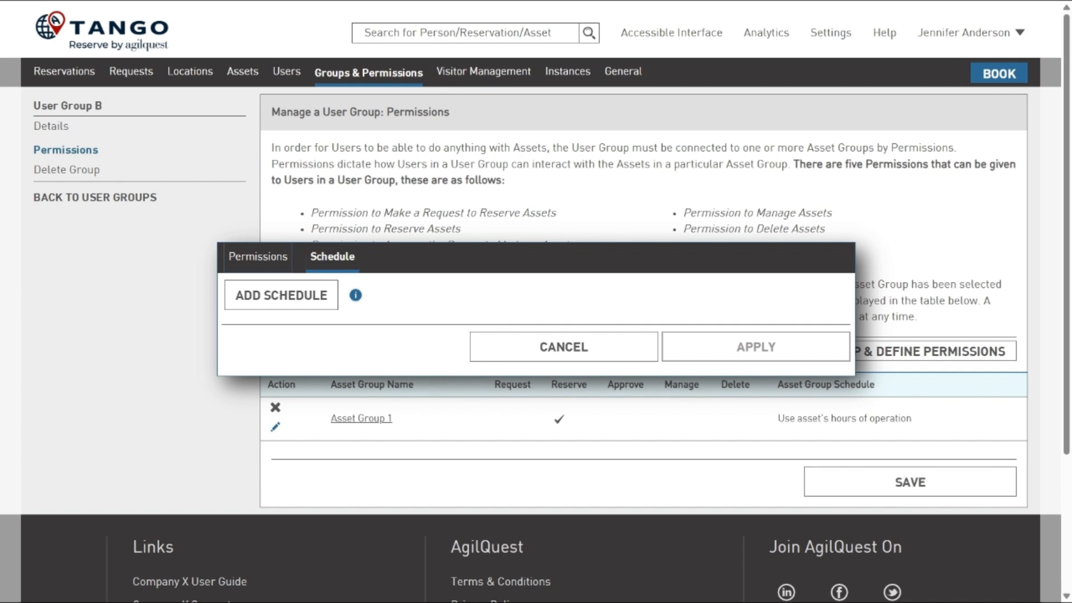
left_click(304, 296)
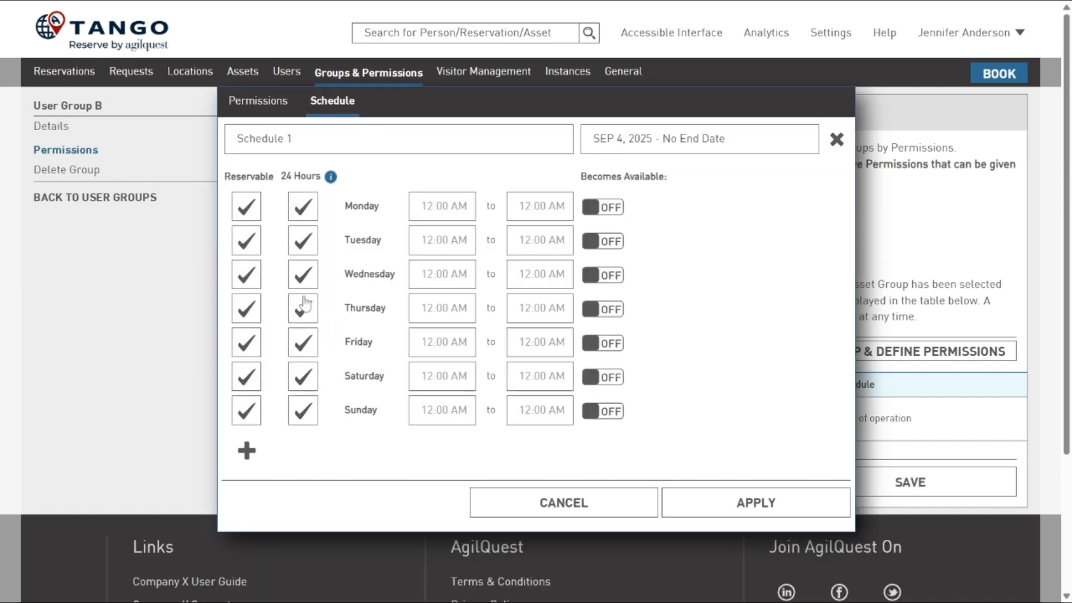
- Leave only Tuesday and Thursday reservable in User Group B's schedule, then apply and save it
left_click(247, 210)
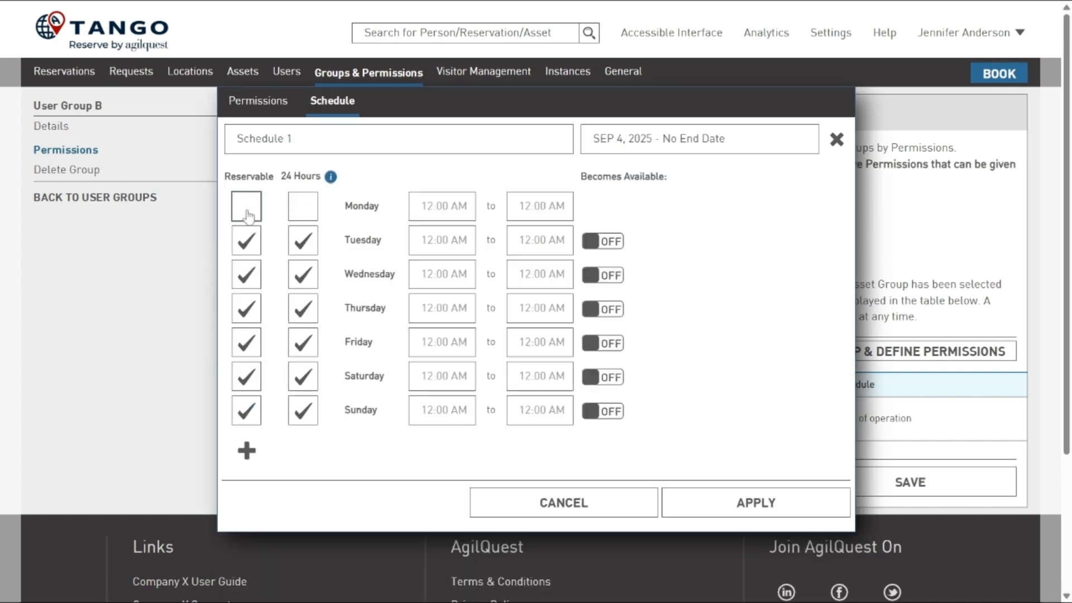
left_click(247, 277)
left_click(247, 342)
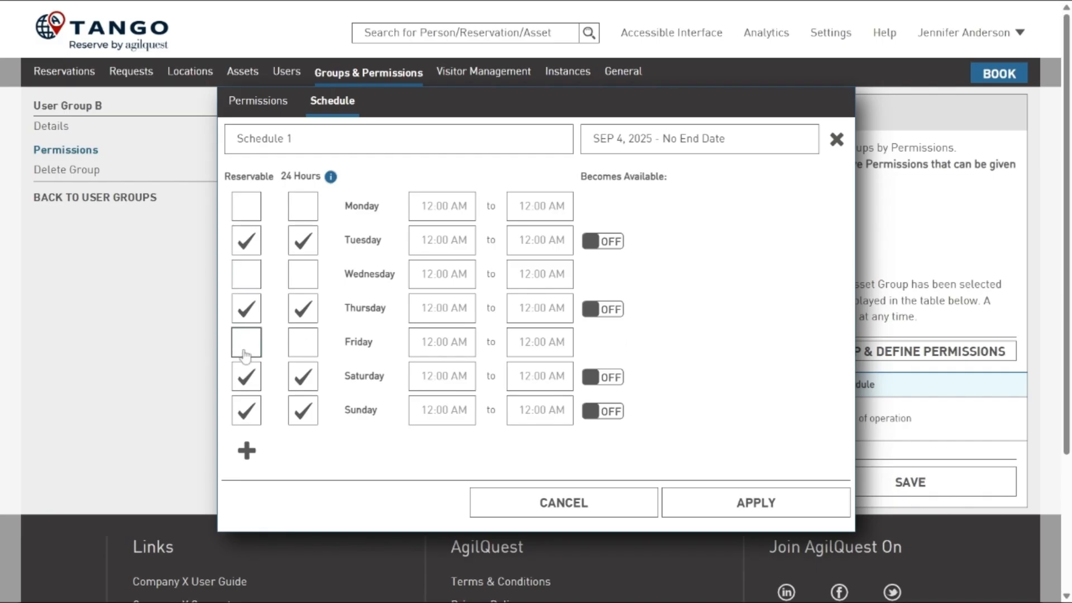
left_click(245, 377)
left_click(246, 412)
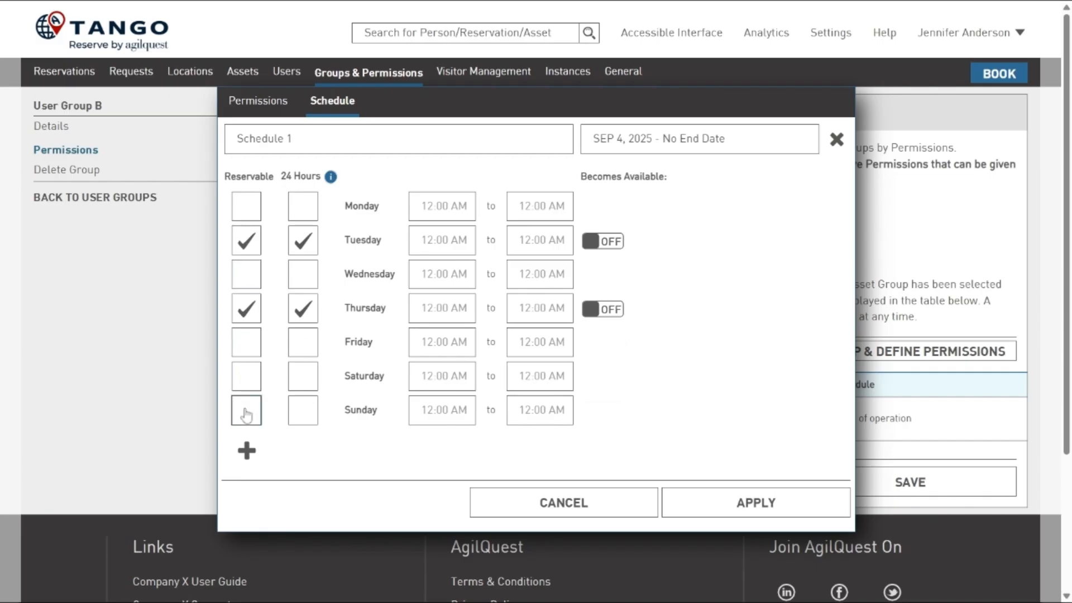
left_click(751, 510)
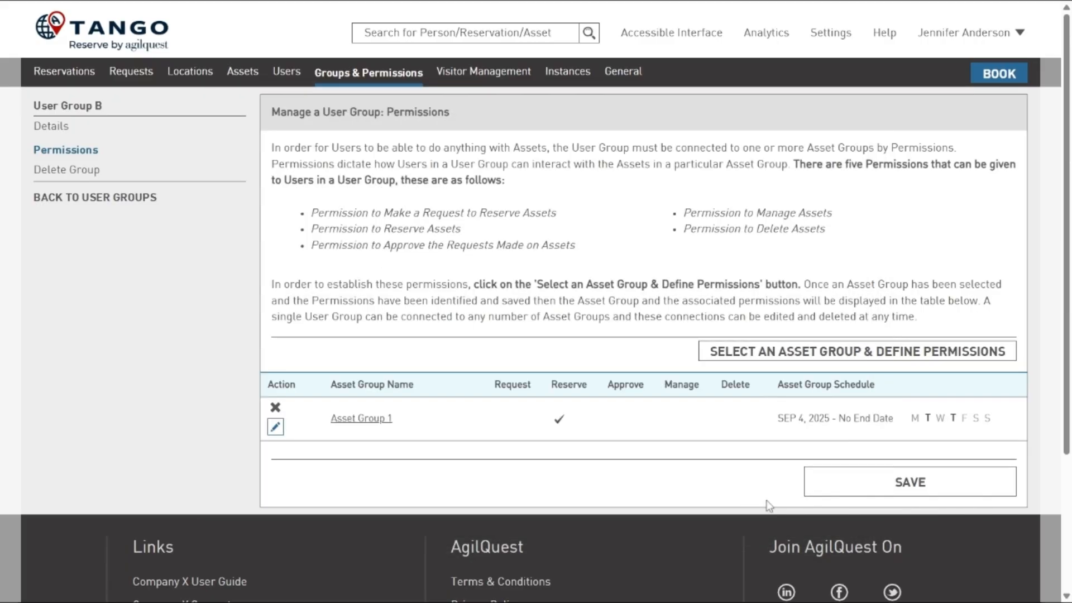
left_click(908, 487)
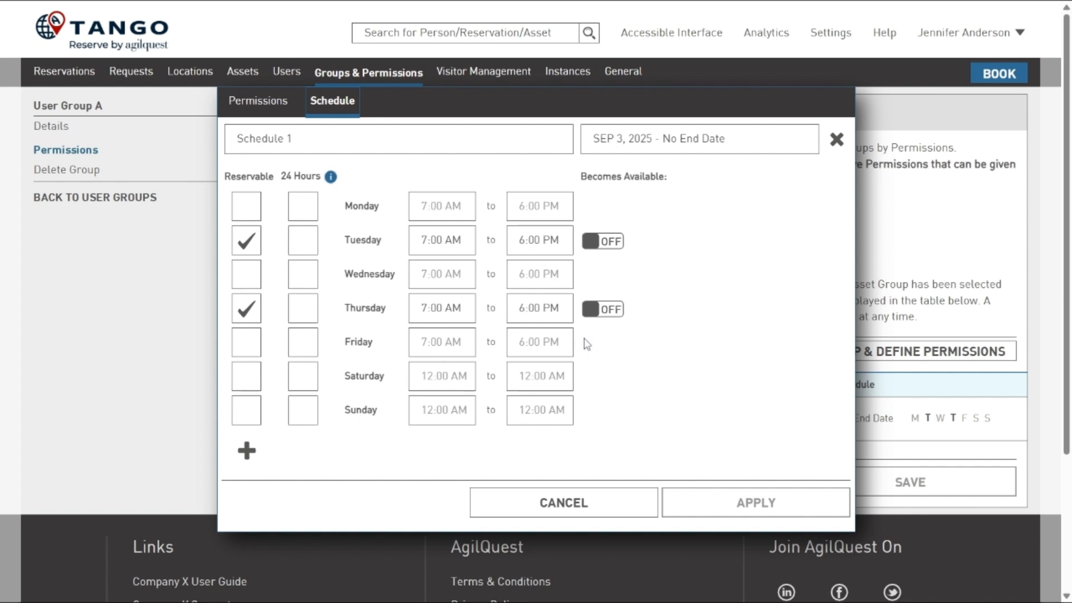
- Close User Group A's schedule without changes and open User Group B's schedule for Asset Group 1
left_click(583, 508)
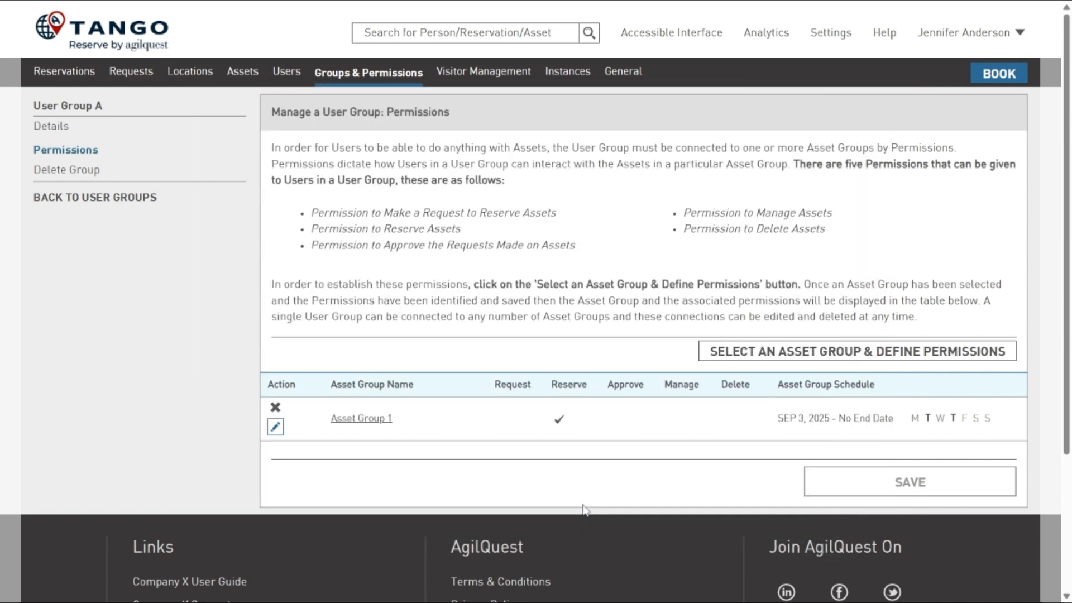
left_click(132, 200)
left_click(310, 413)
left_click(275, 429)
left_click(332, 182)
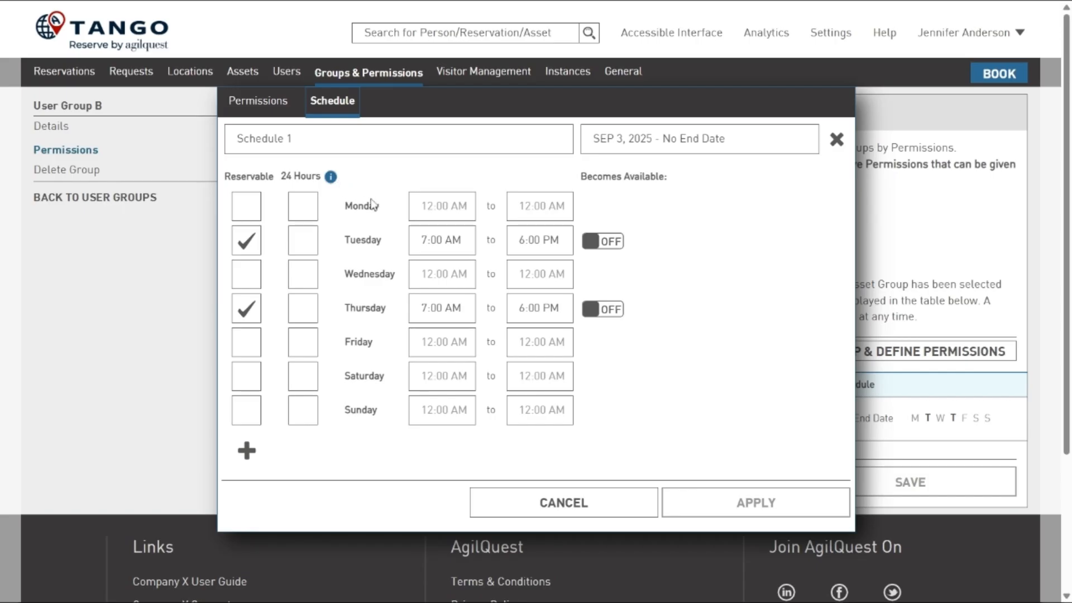
- Turn on Becomes Available for Tuesday and Thursday, and set Tuesday to 14 days before at 7:00 AM
left_click(597, 245)
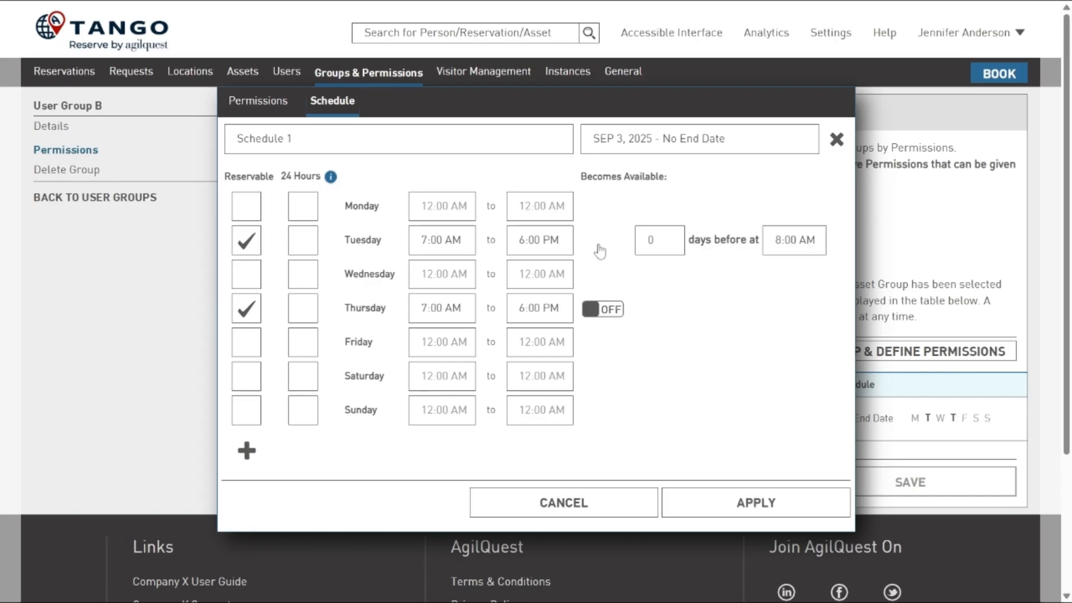
left_click(604, 313)
left_click_drag(654, 241, 608, 245)
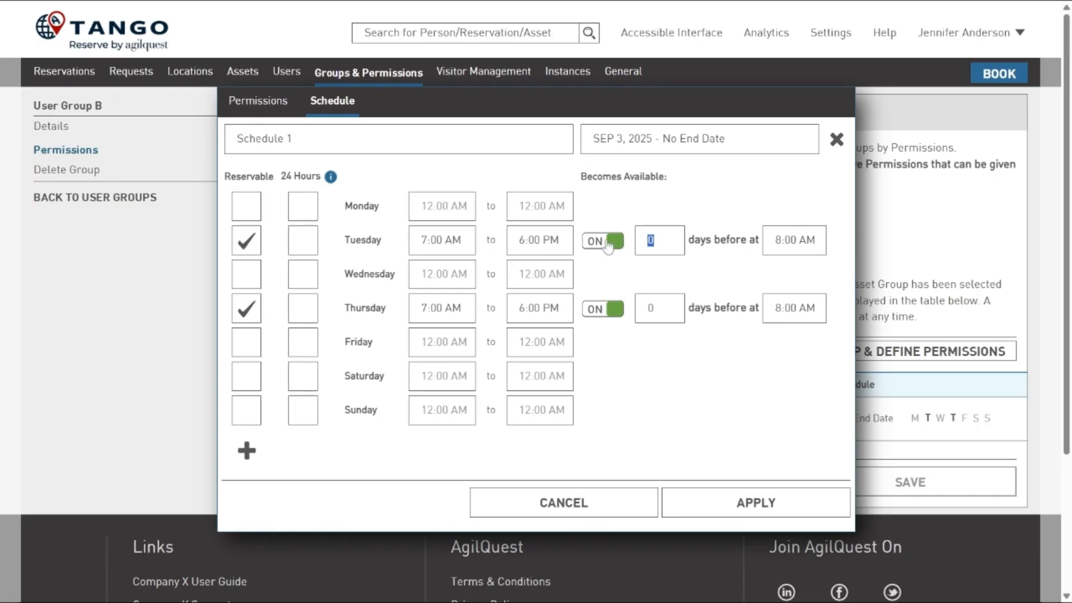
type("14")
key("Tab")
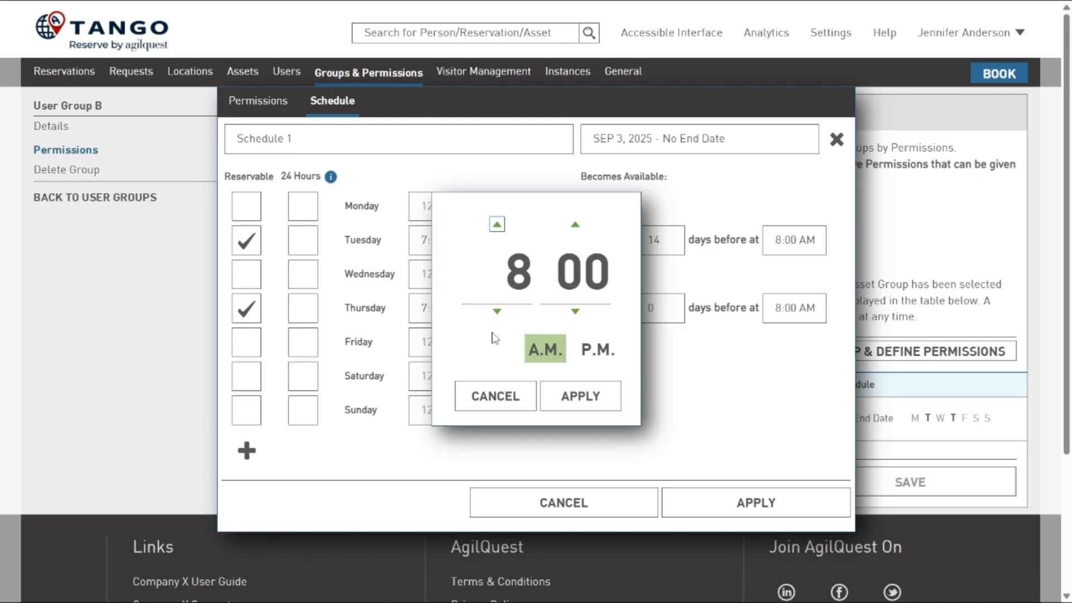
left_click(497, 311)
left_click(575, 395)
- Set Thursday to become available 14 days before and apply the schedule changes
left_click_drag(656, 309, 593, 314)
type("14")
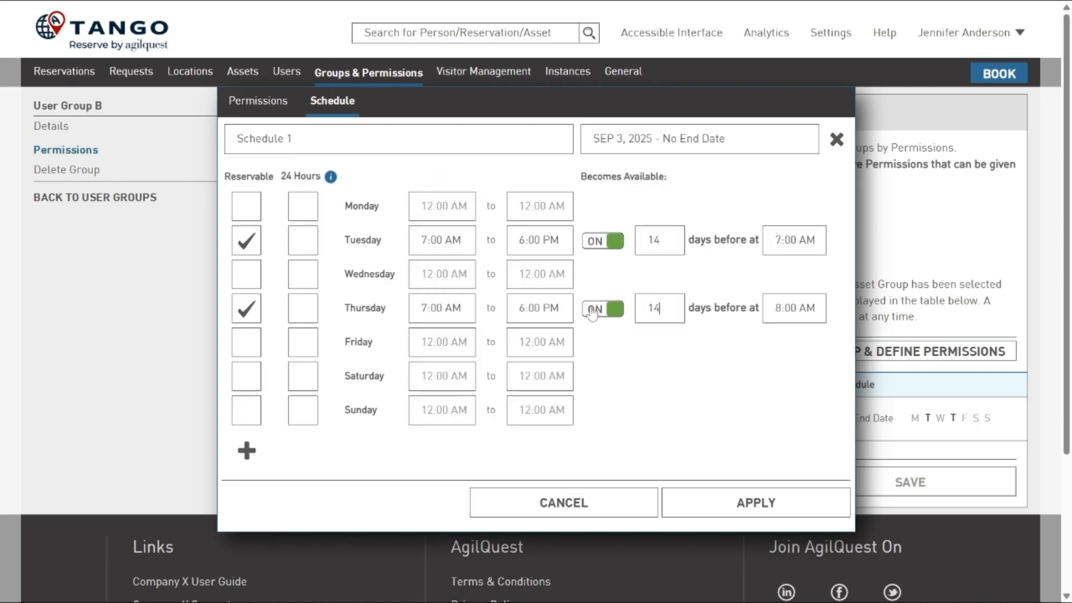
left_click(735, 503)
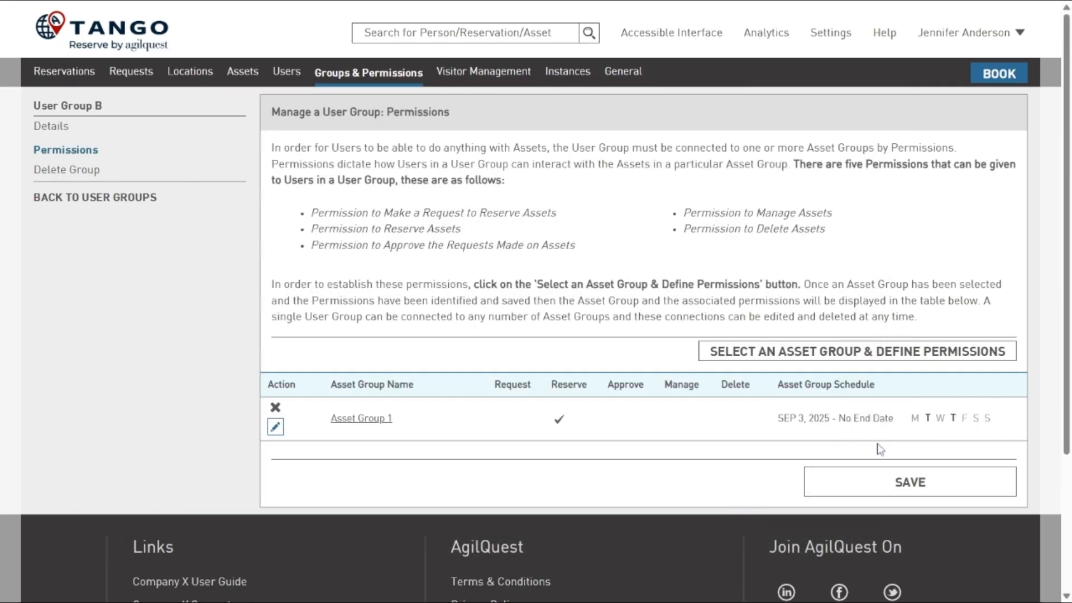
- Save User Group B's permissions and open User Group C's schedule for Asset Group 1
left_click(910, 484)
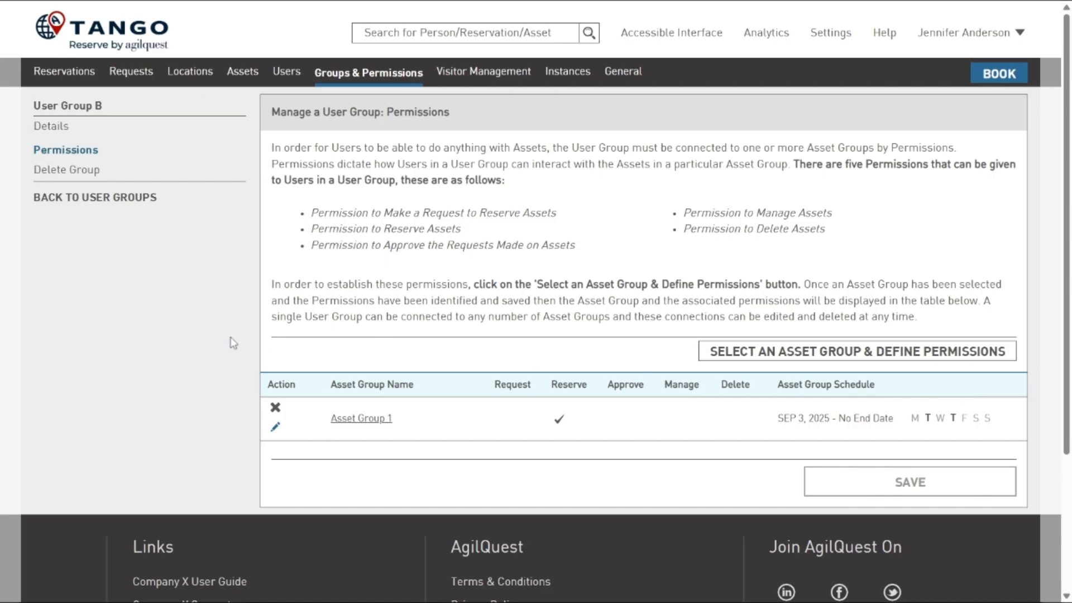
left_click(106, 201)
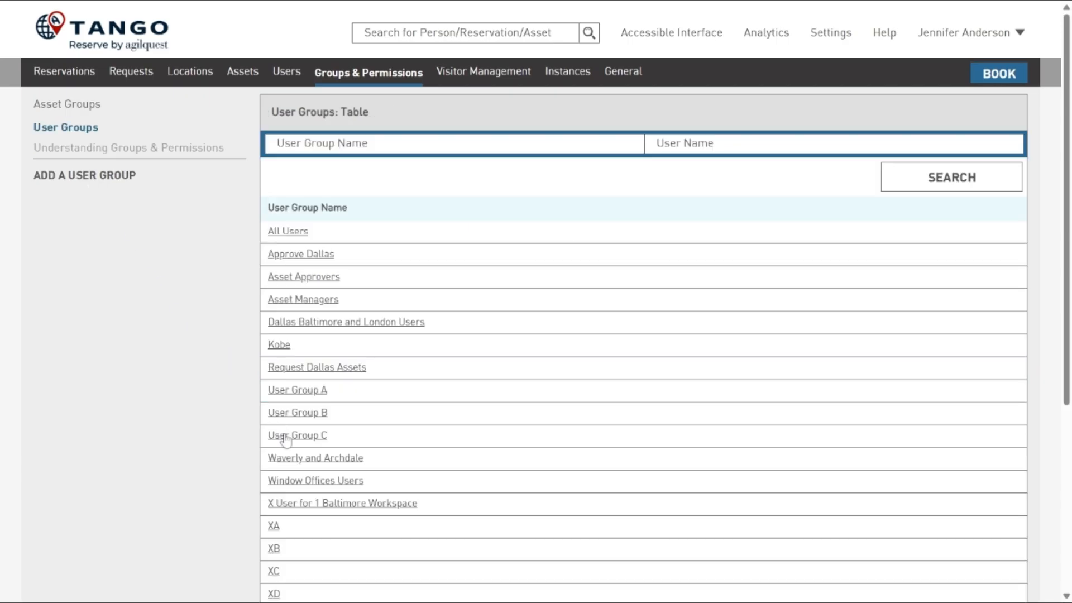
left_click(274, 436)
left_click(274, 428)
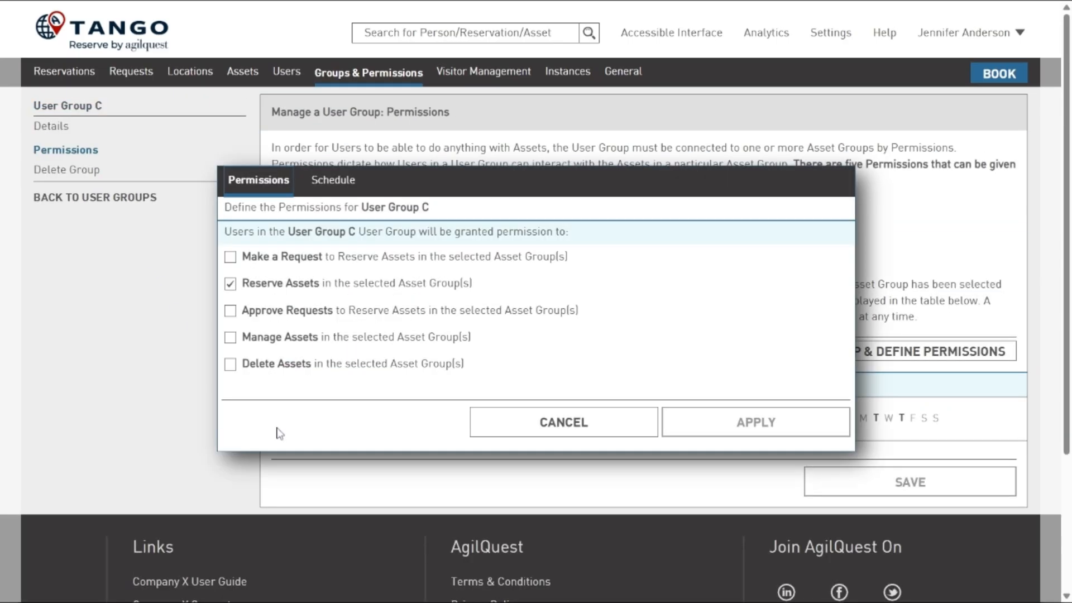
left_click(331, 184)
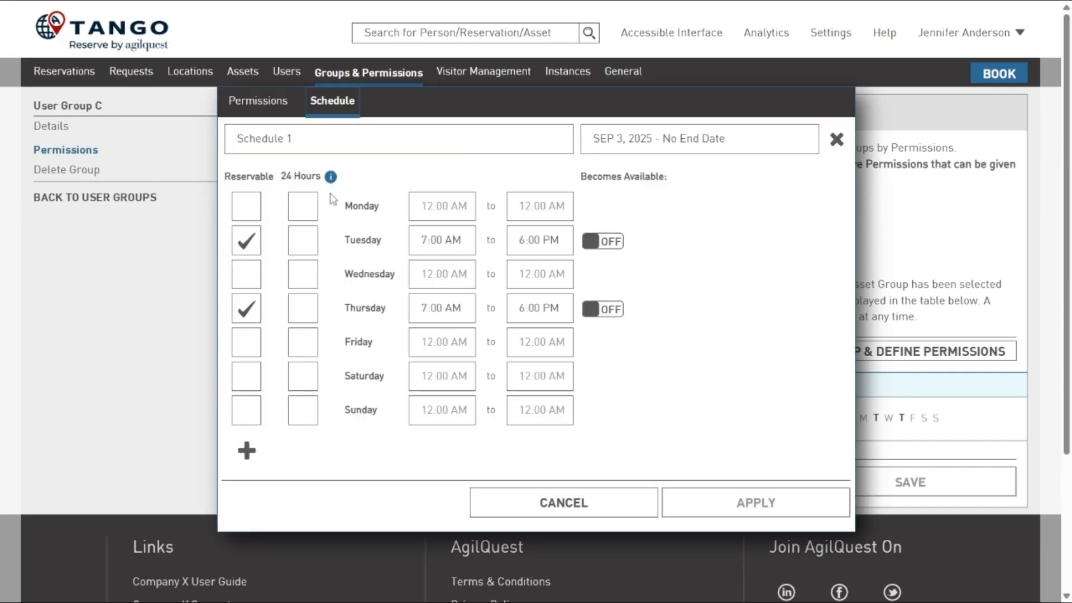
- Make Tuesday and Thursday become available 7 days before at 9:00 AM for User Group C, then apply and save
left_click(604, 246)
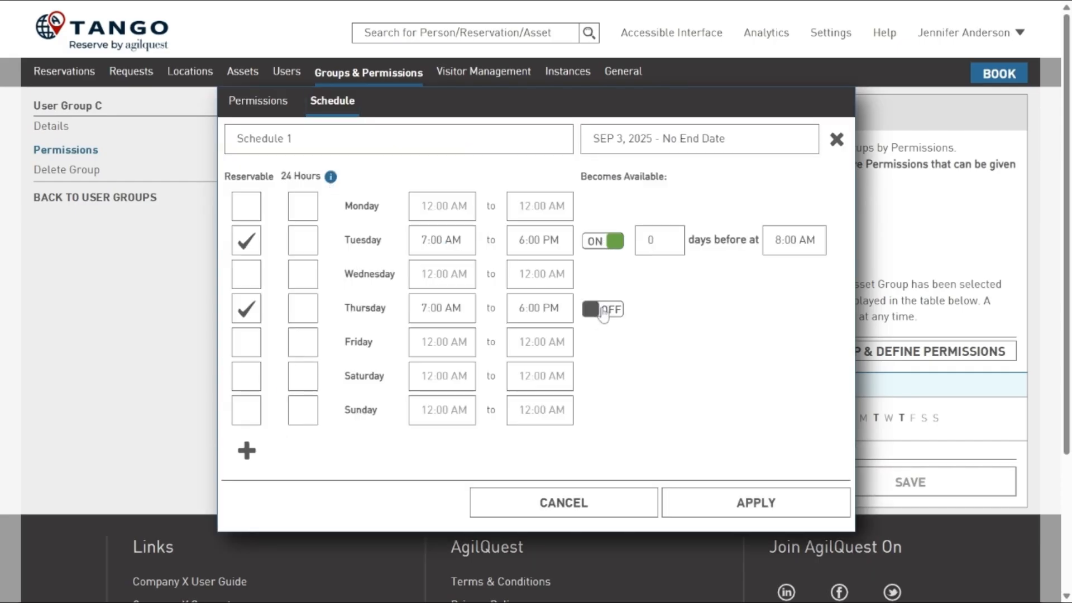
left_click(603, 312)
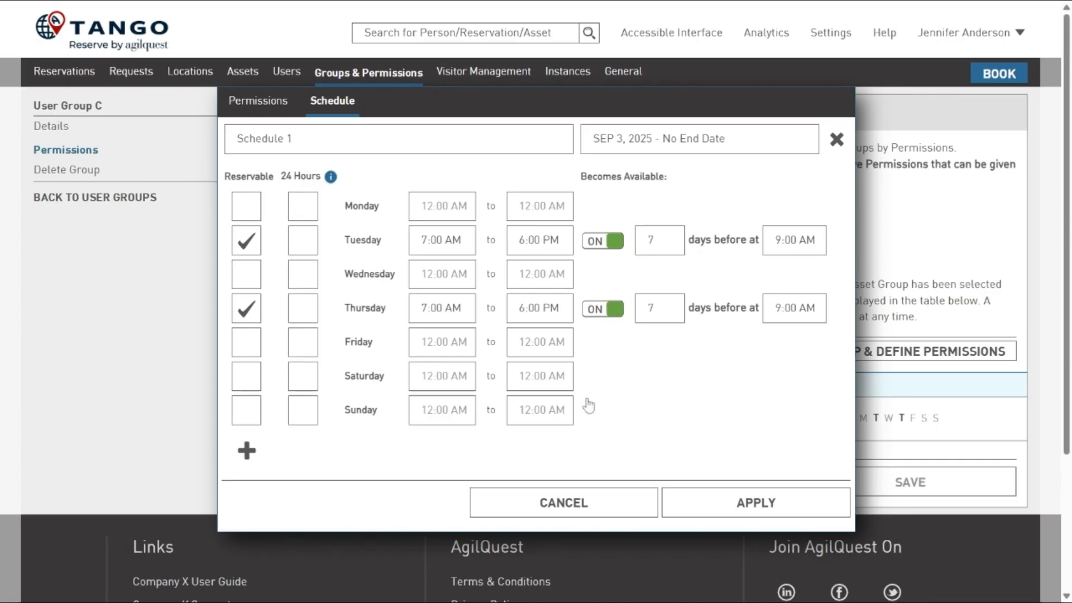
left_click(742, 511)
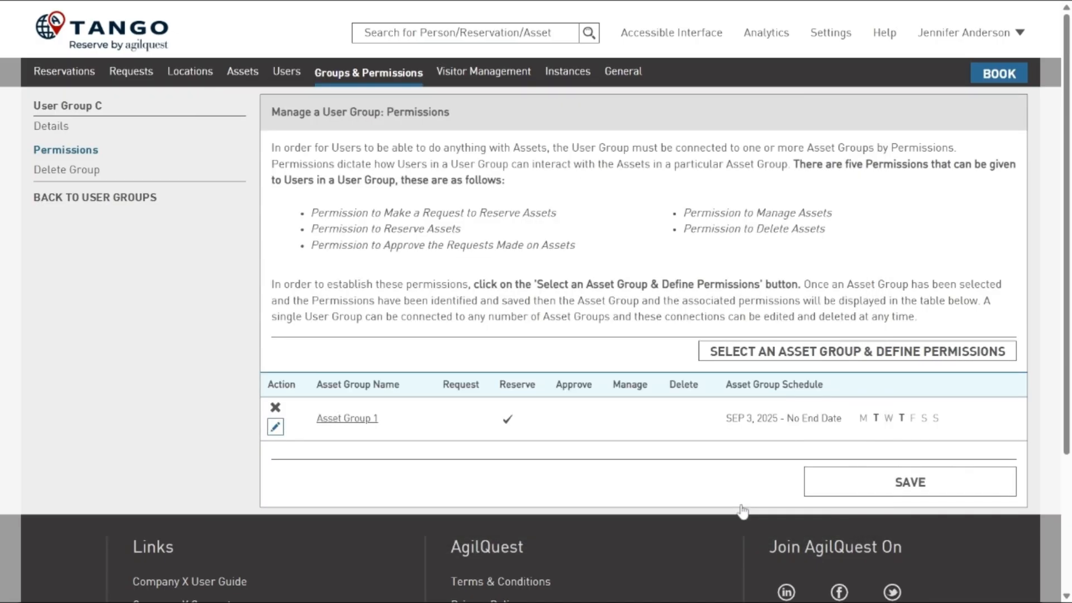
mouse_move(876, 419)
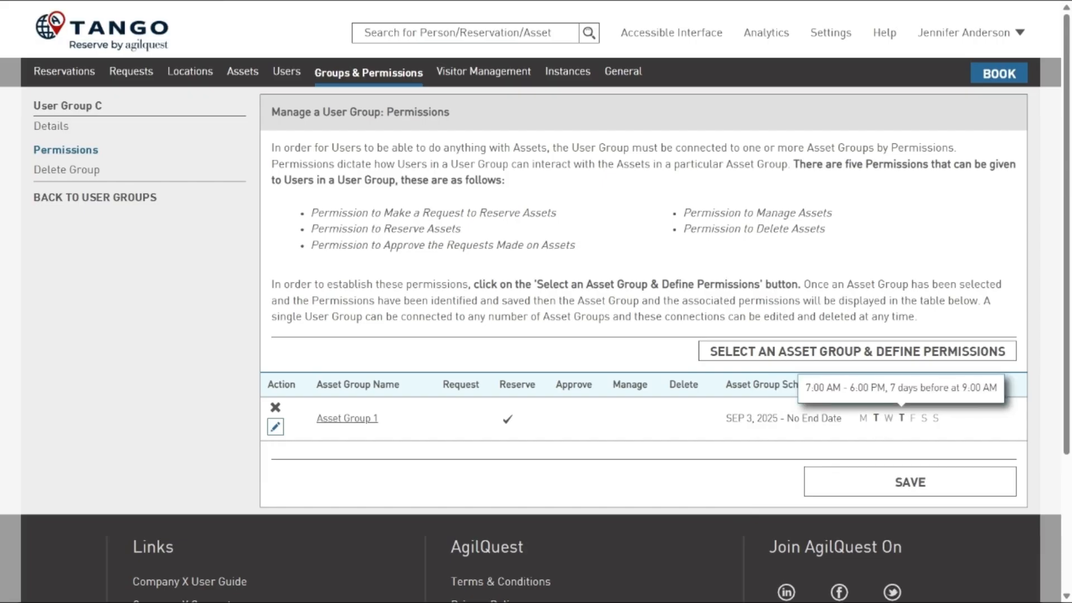
left_click(909, 481)
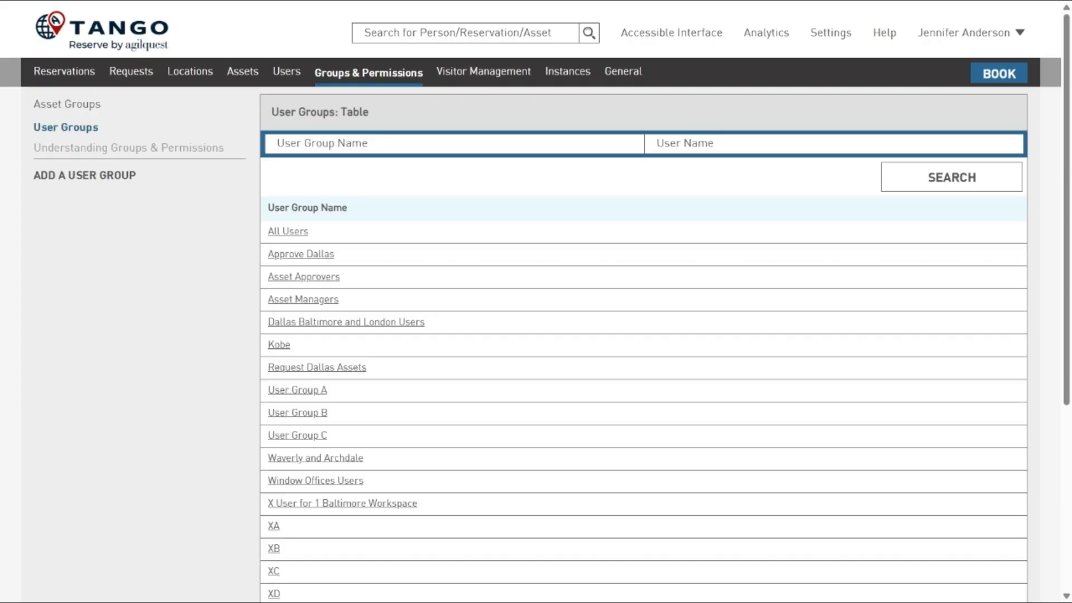
- Open Asset Group 1's schedule overview and check the reservable hours and advance windows of User Groups A, B and C
left_click(81, 110)
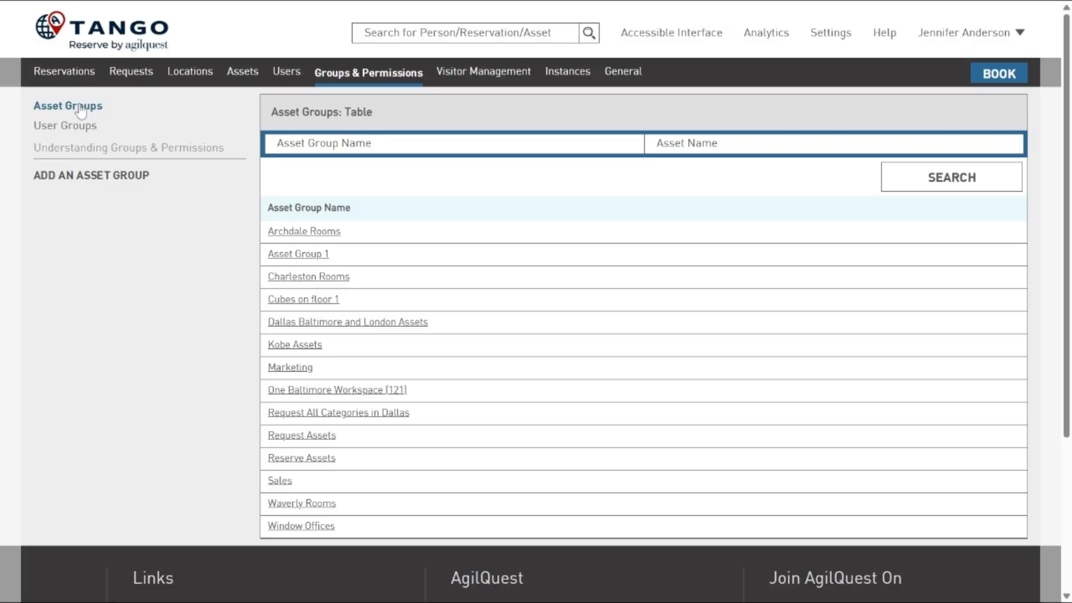
left_click(288, 256)
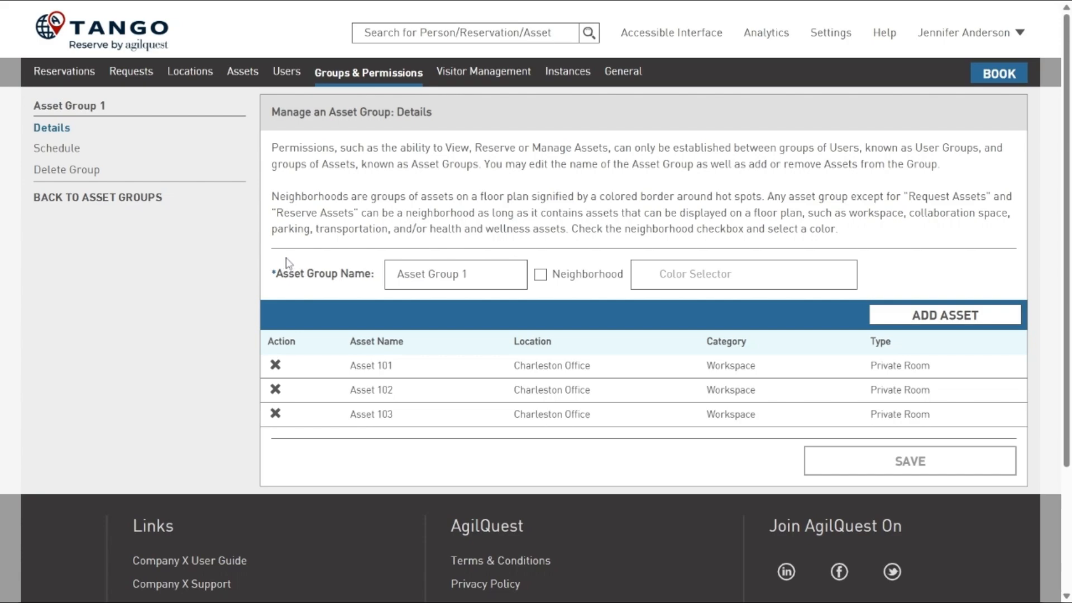
left_click(77, 154)
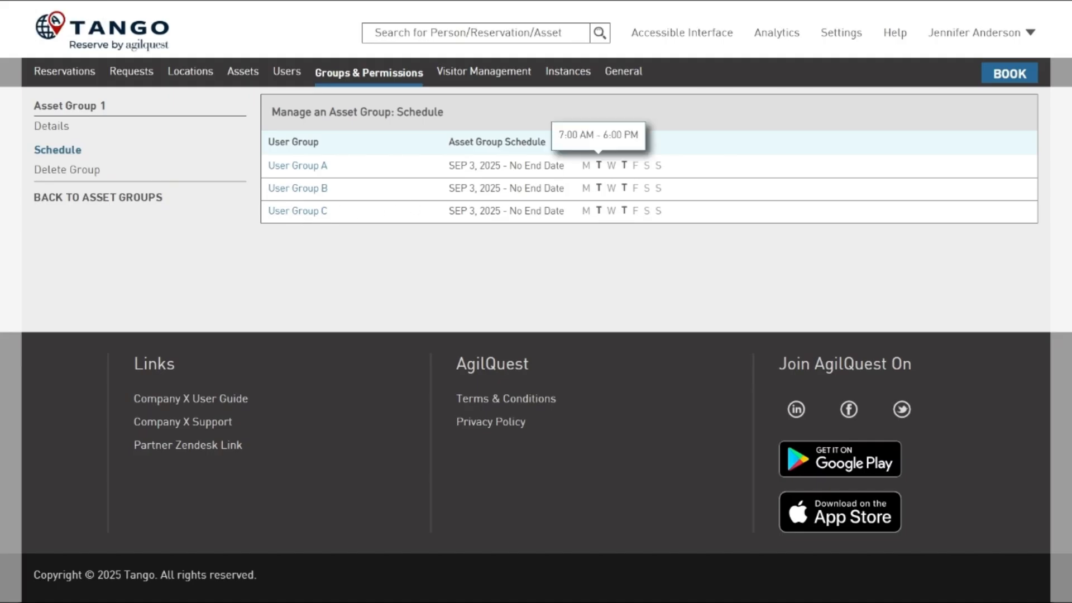
mouse_move(623, 188)
mouse_move(624, 211)
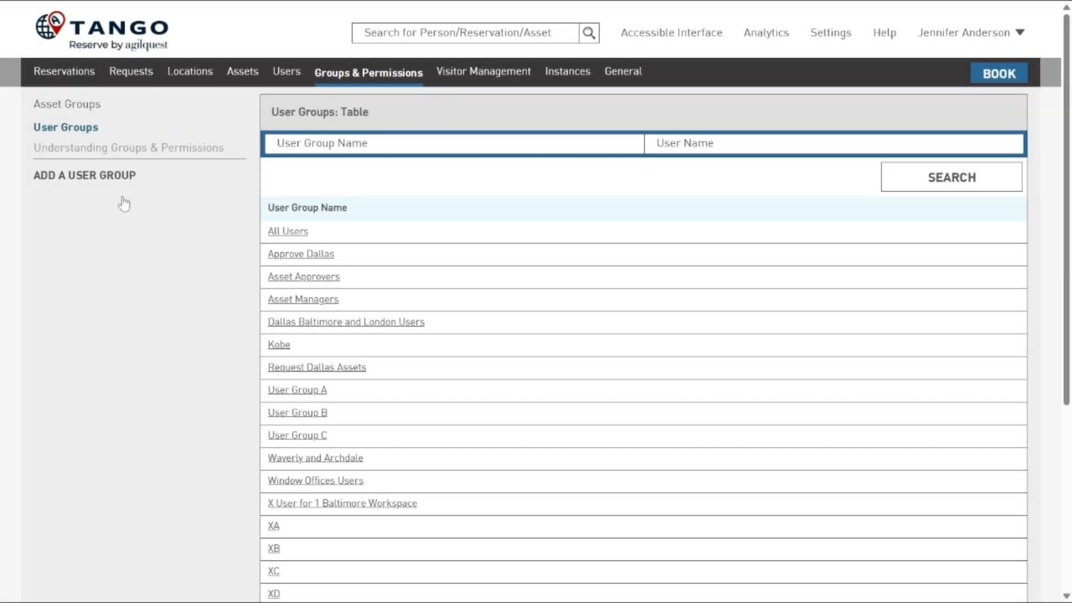
- Open User Group A's schedule for Asset Group 1 from its permissions
left_click(286, 391)
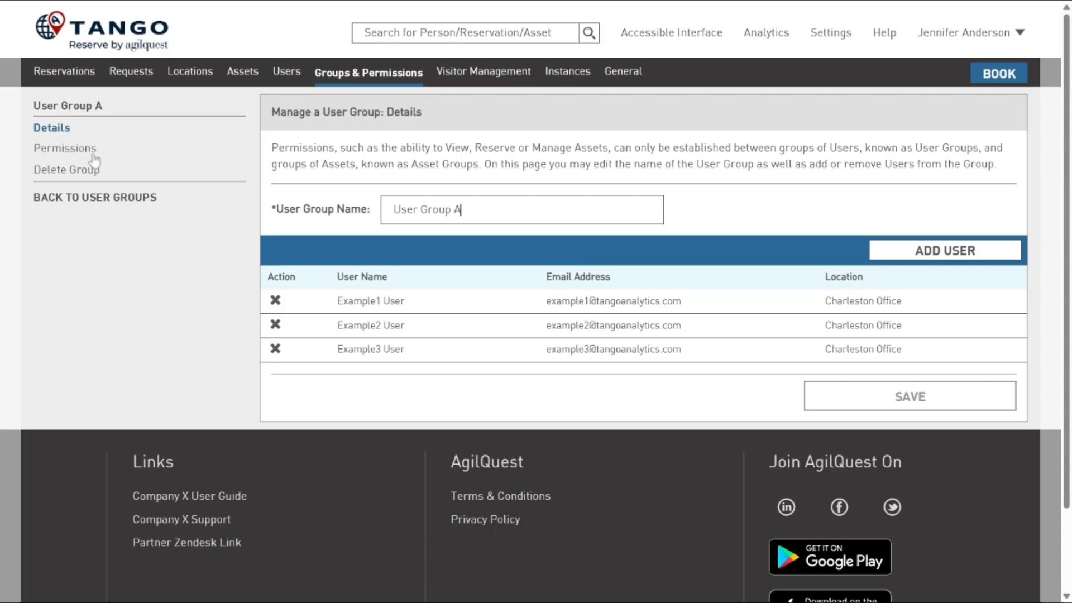
left_click(94, 151)
left_click(273, 429)
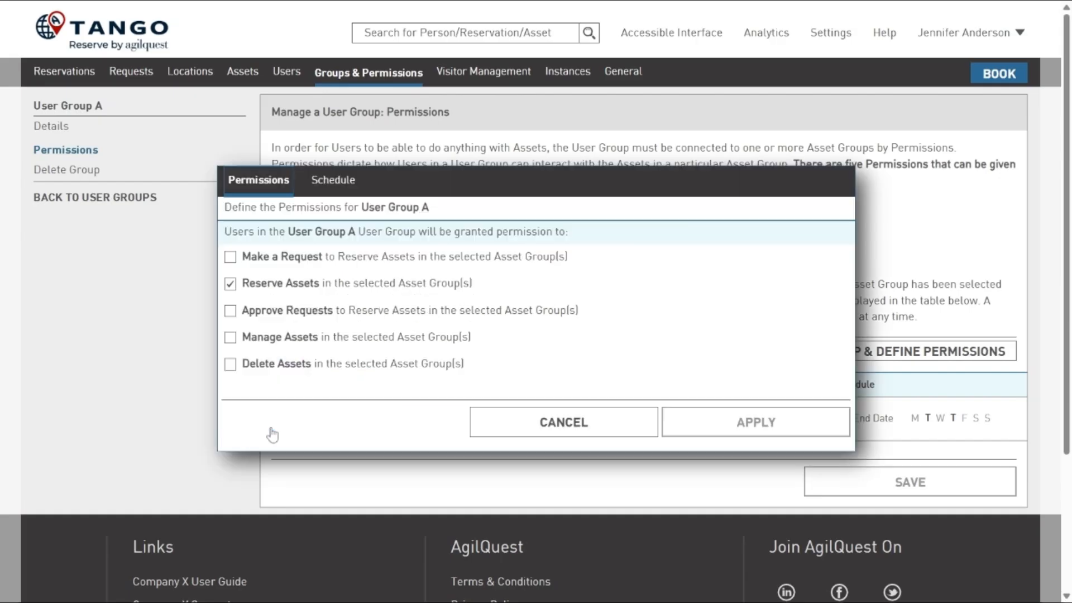
left_click(334, 184)
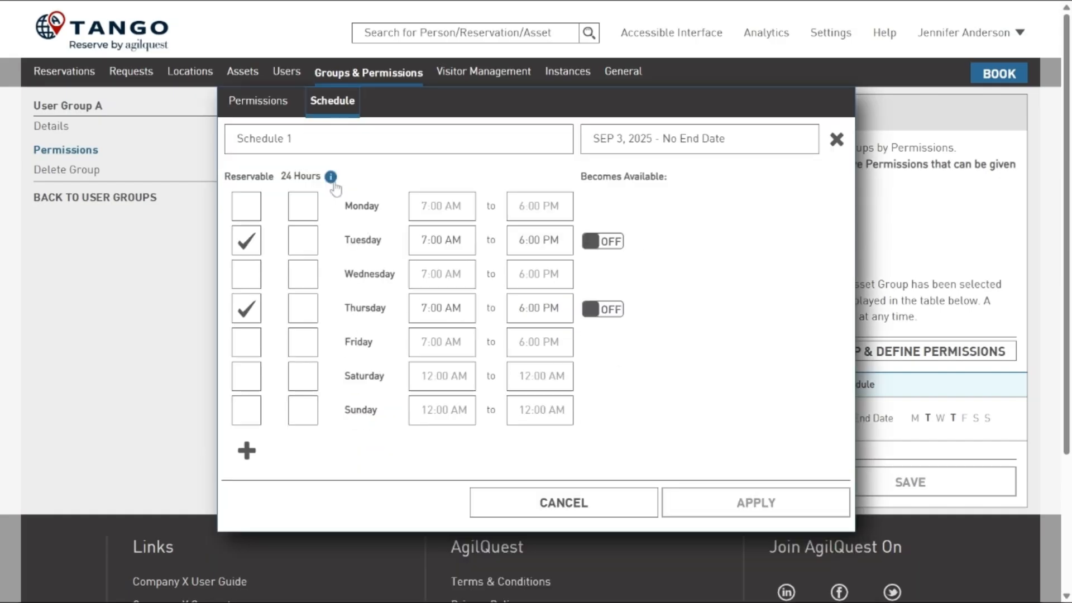
- Turn off No End Date for Schedule 1 and set its end date to November 30, 2025
left_click(687, 142)
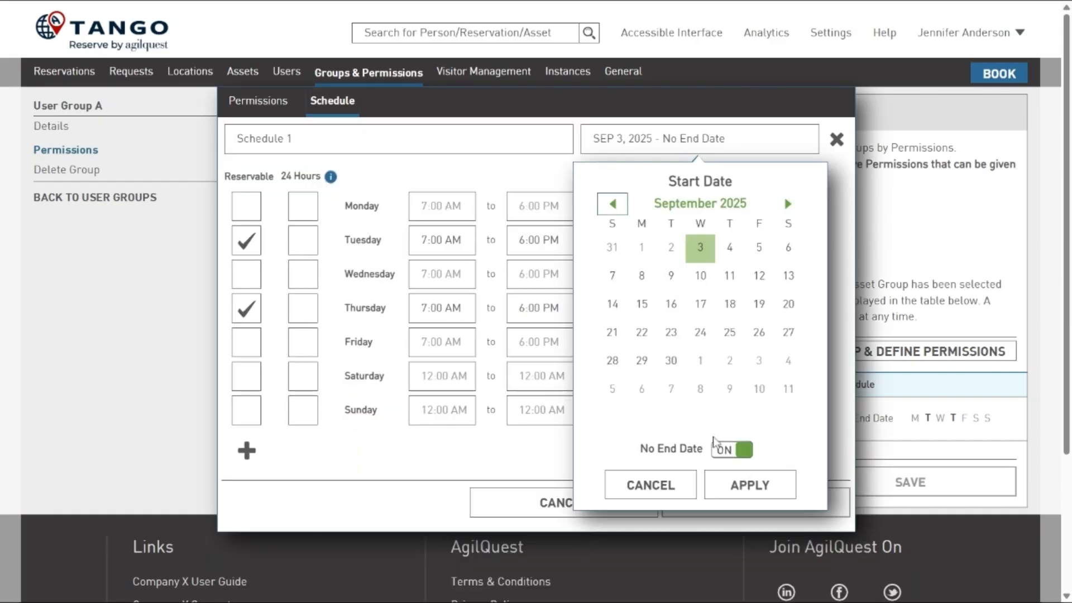
left_click(726, 450)
left_click(905, 204)
left_click(905, 204)
left_click(730, 389)
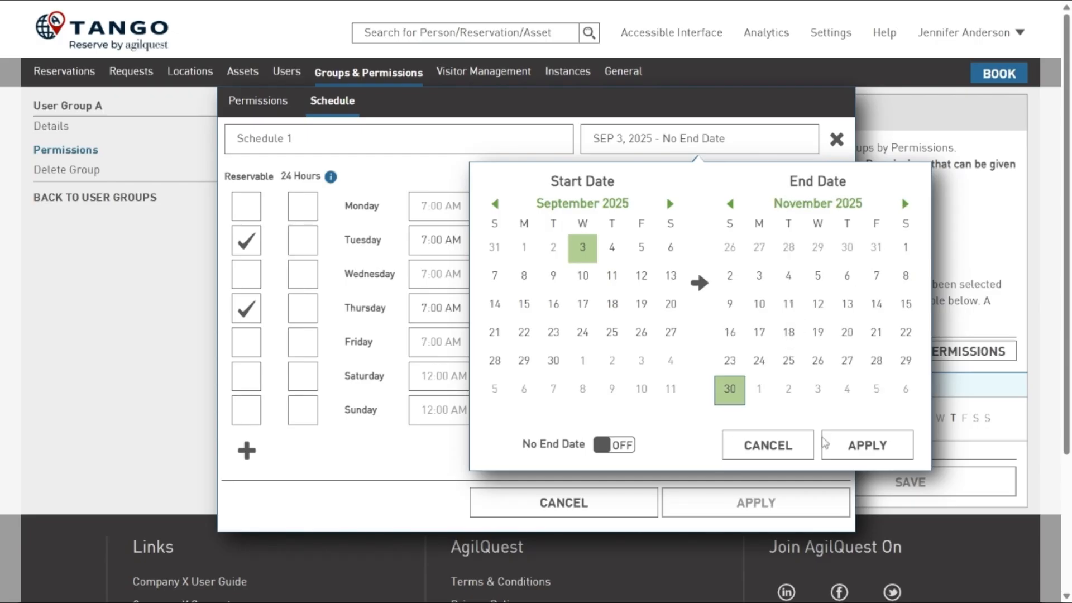
left_click(838, 445)
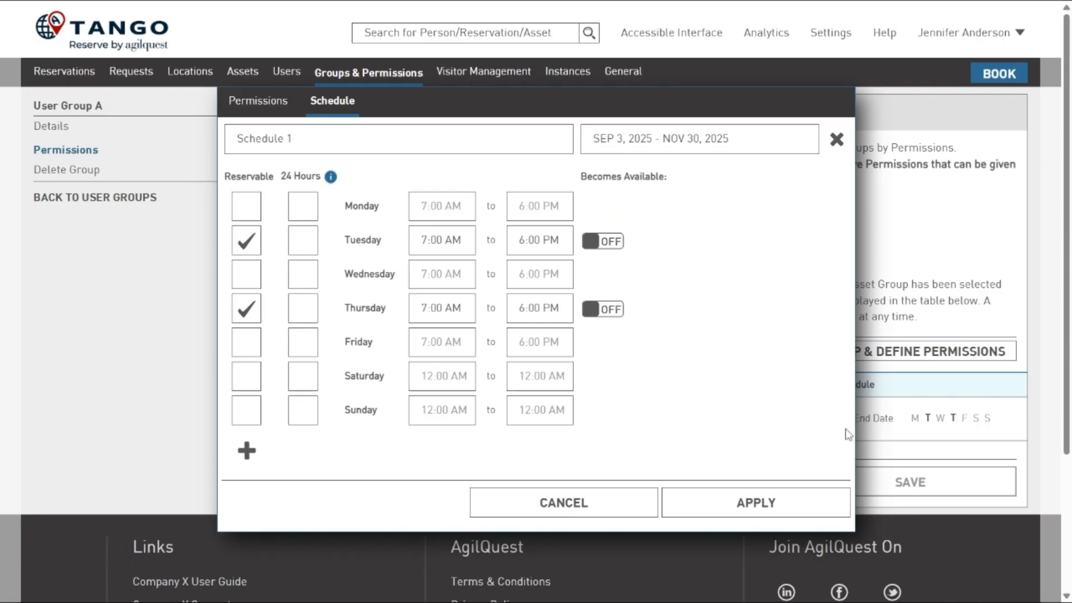
- Add a second schedule for User Group A and name it CLOSED FOR DECEMBER
left_click(247, 451)
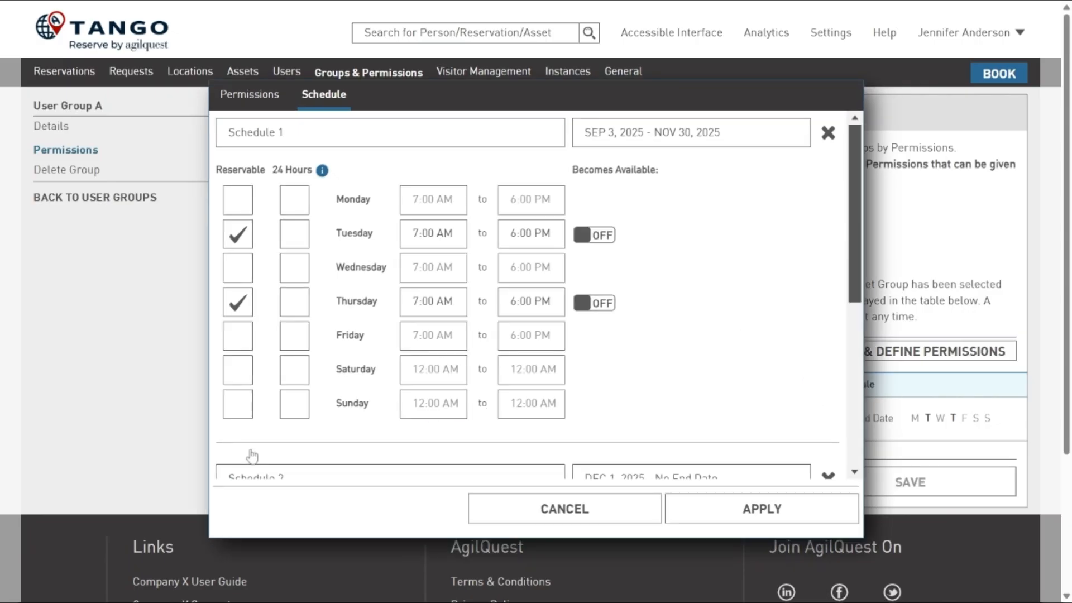
scroll(374, 427, "down", 6)
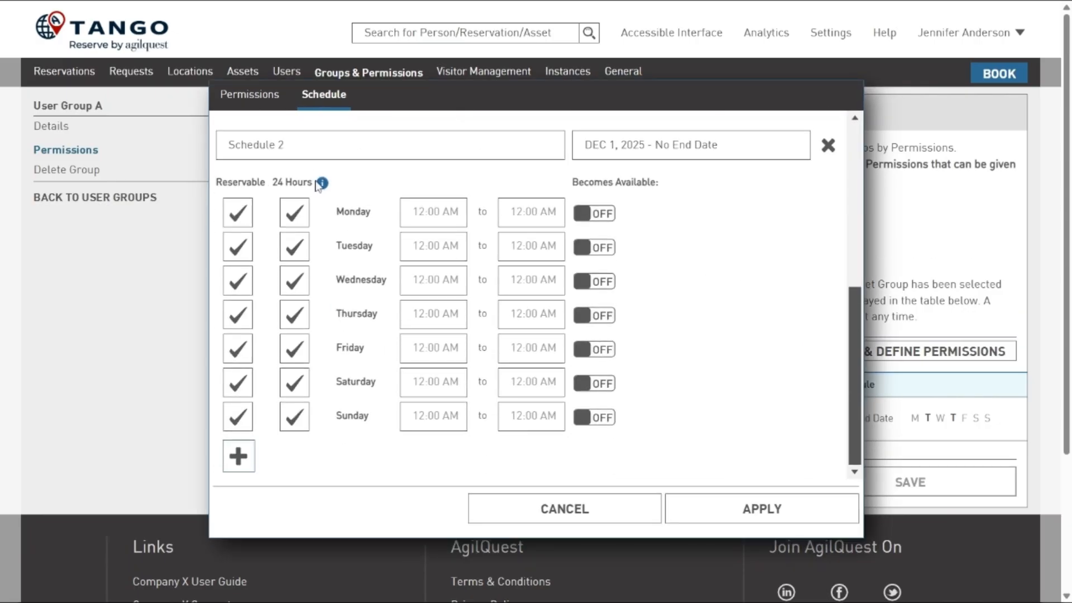
left_click_drag(302, 145, 139, 137)
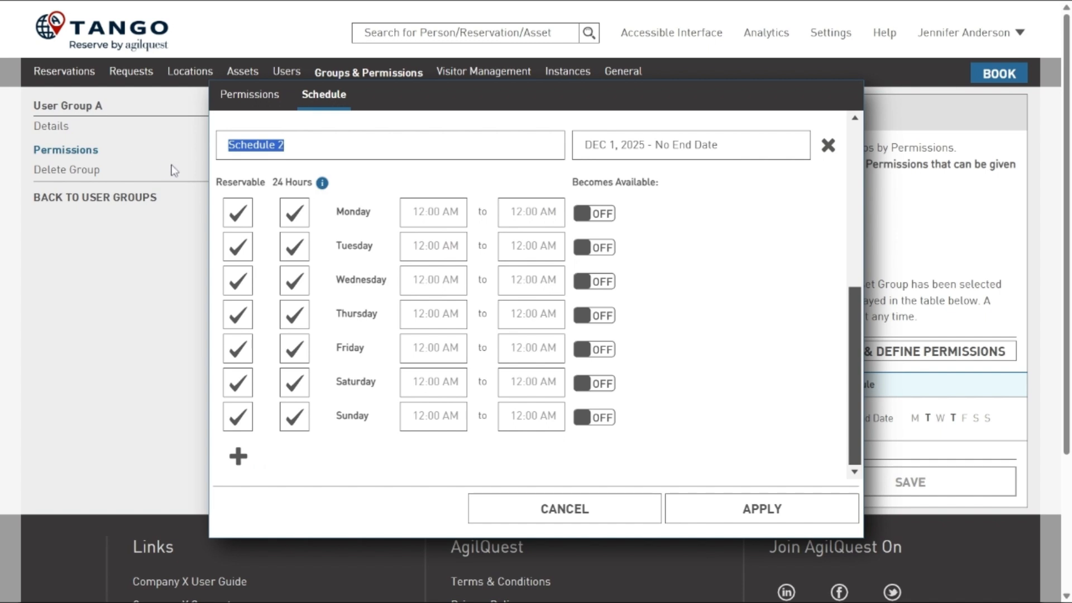
type("CLOSED ")
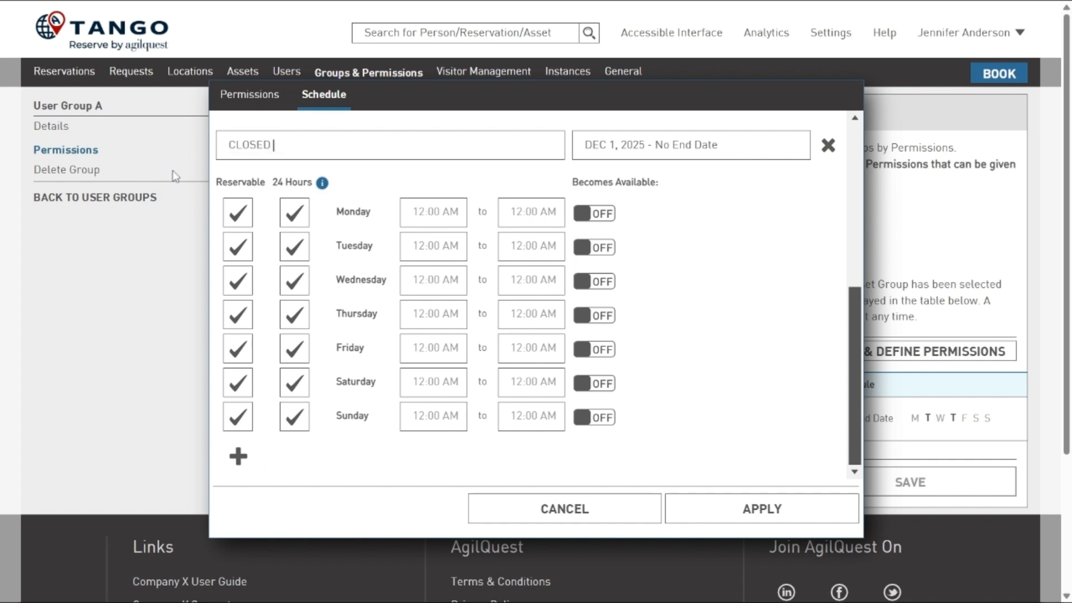
type("FOR DECEMBER")
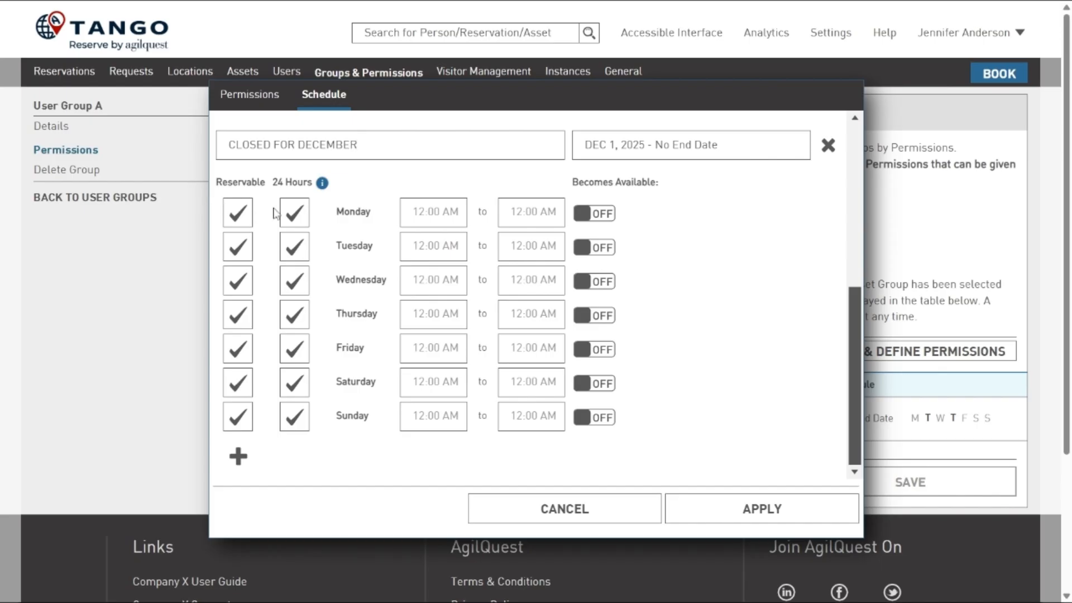
- Turn off No End Date for the CLOSED FOR DECEMBER schedule and set its end date to January 1, 2026
left_click(670, 148)
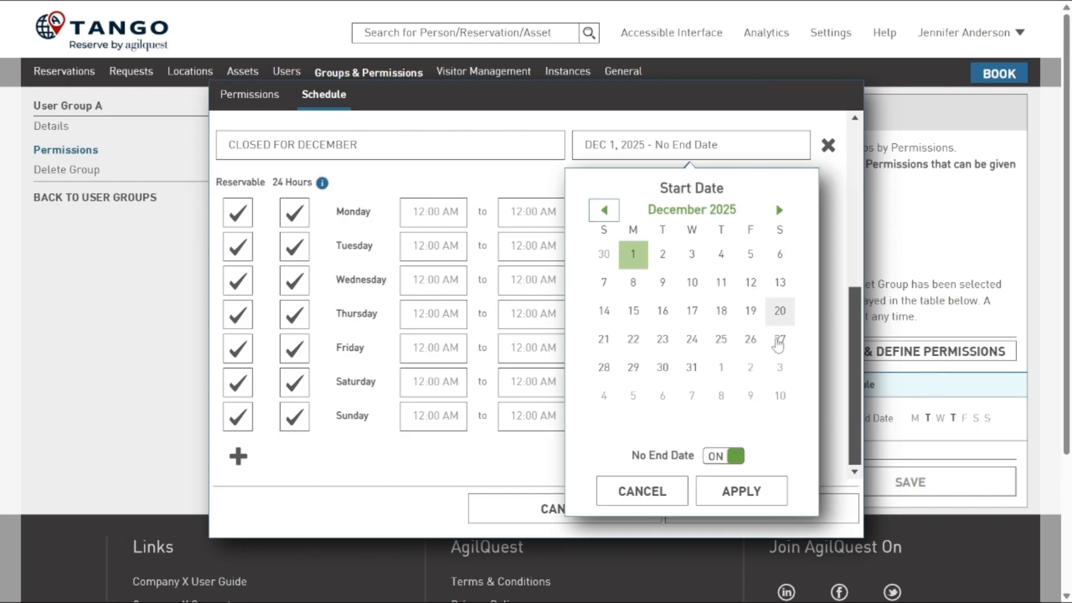
left_click(733, 456)
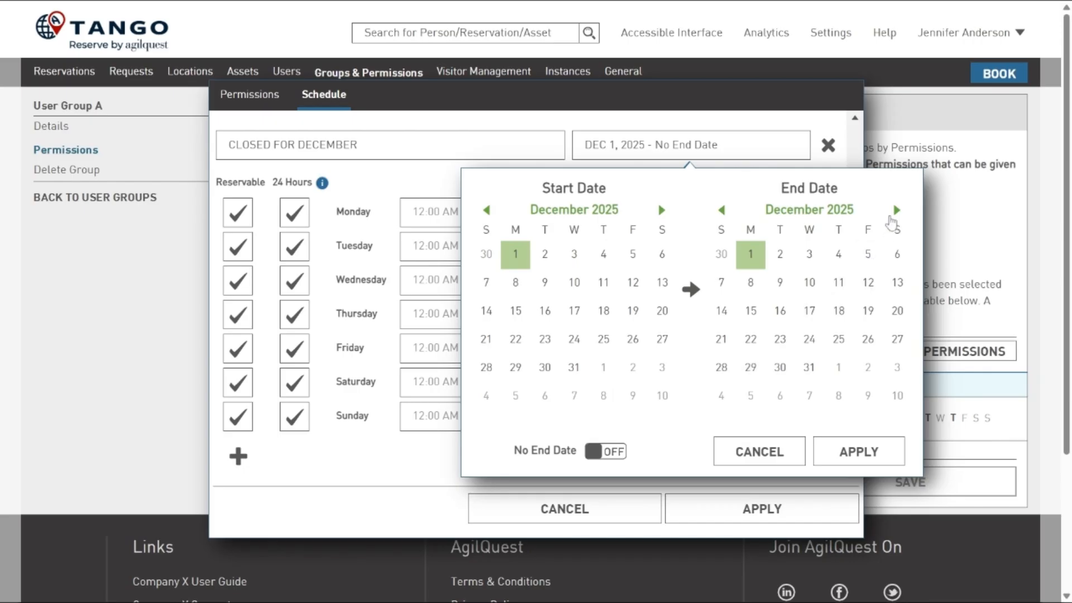
left_click(896, 210)
left_click(838, 254)
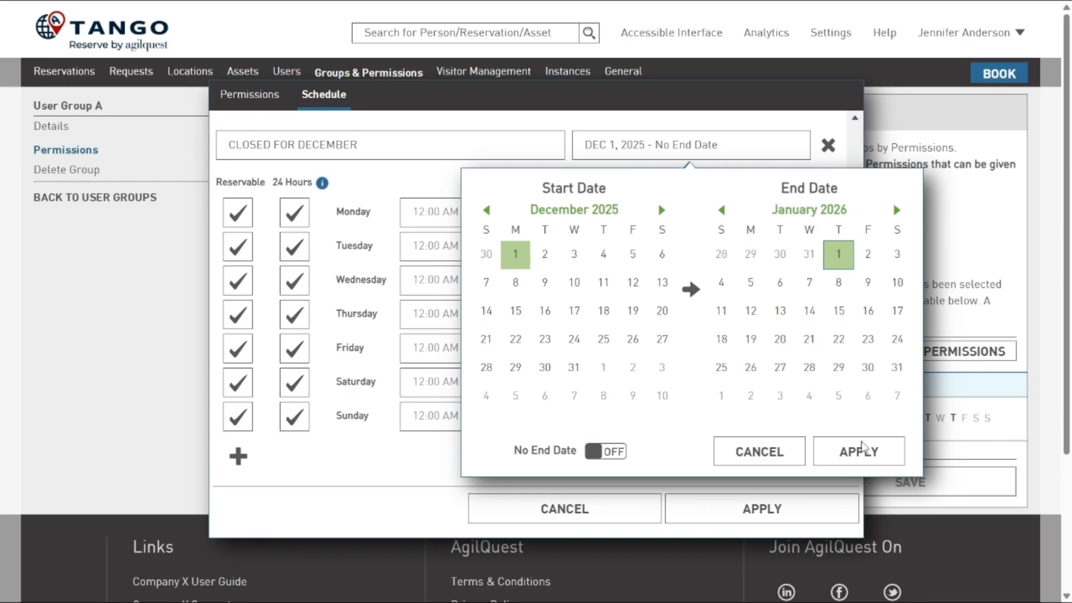
left_click(859, 452)
- Make every day from Monday to Sunday non-reservable in the CLOSED FOR DECEMBER schedule
left_click(237, 212)
left_click(238, 246)
left_click(241, 283)
left_click(238, 314)
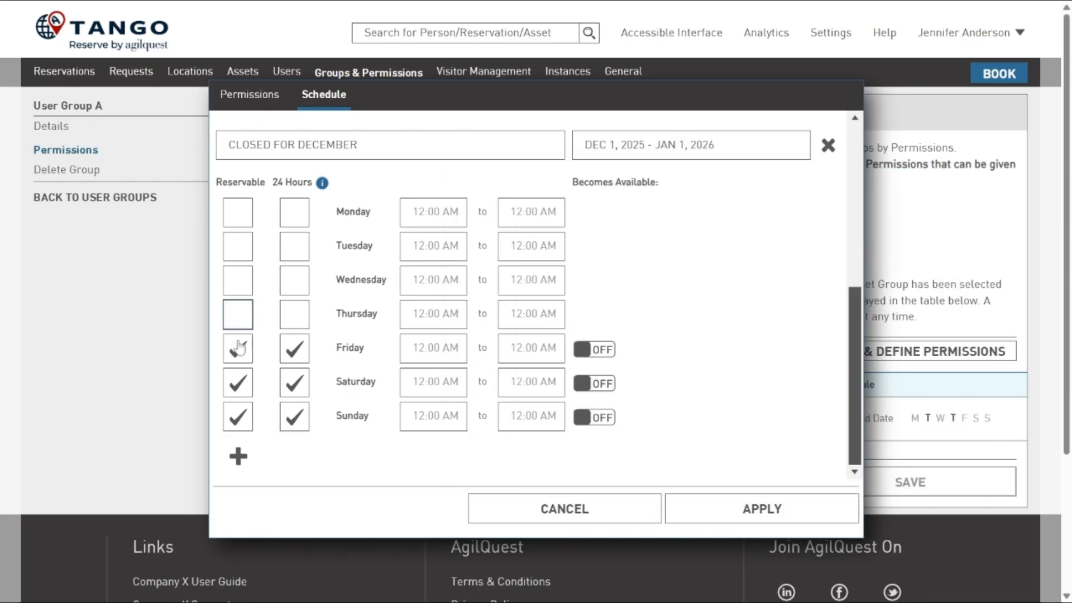
left_click(238, 347)
left_click(238, 385)
left_click(238, 419)
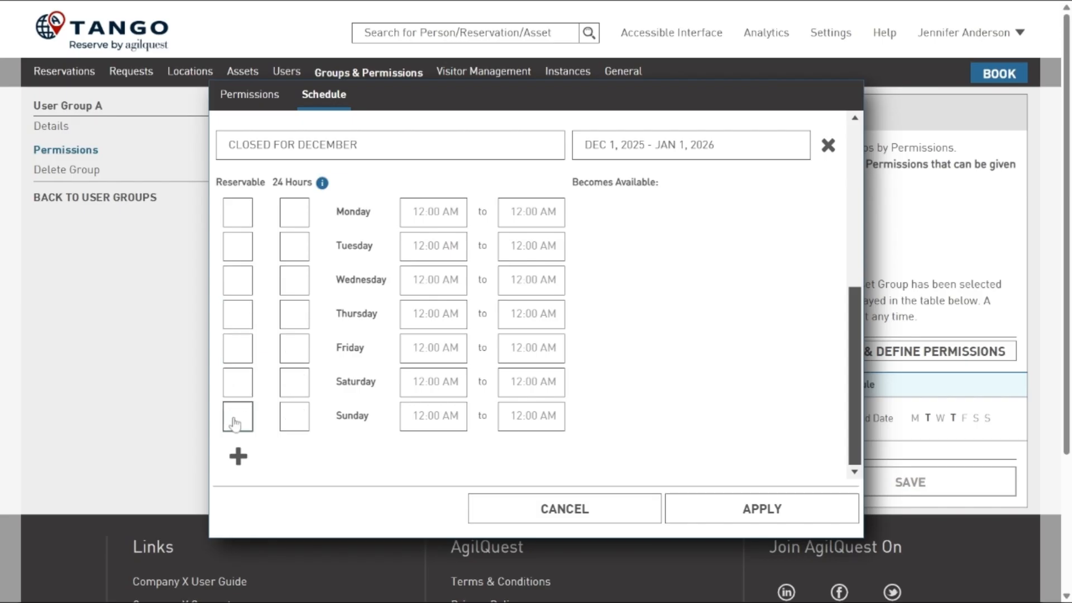
- Add a third schedule for User Group A and leave only Tuesday and Thursday reservable in it
left_click(238, 457)
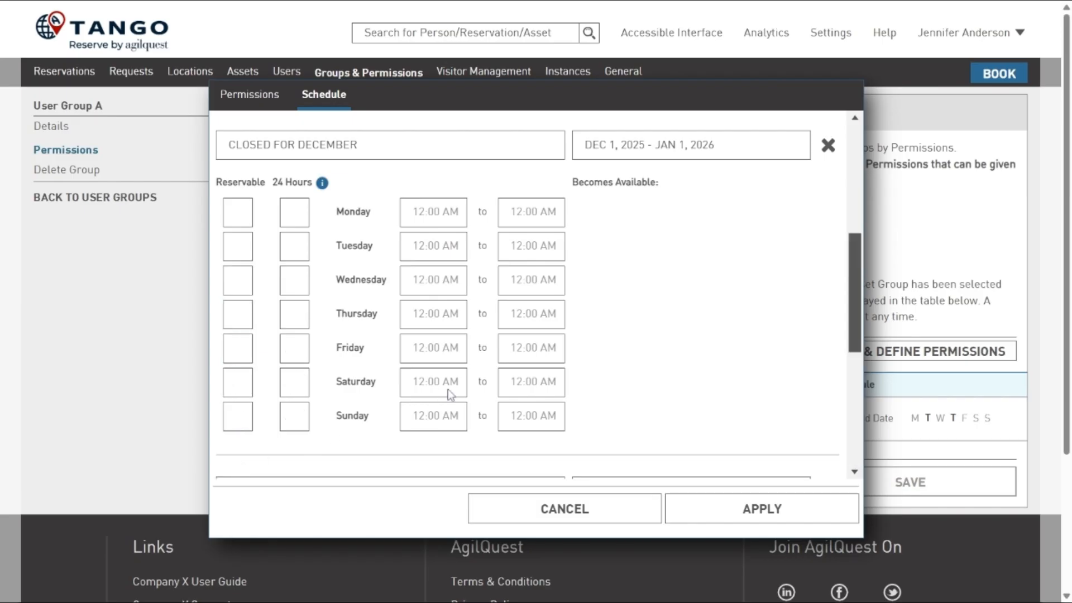
scroll(447, 395, "down", 5)
scroll(451, 391, "down", 1)
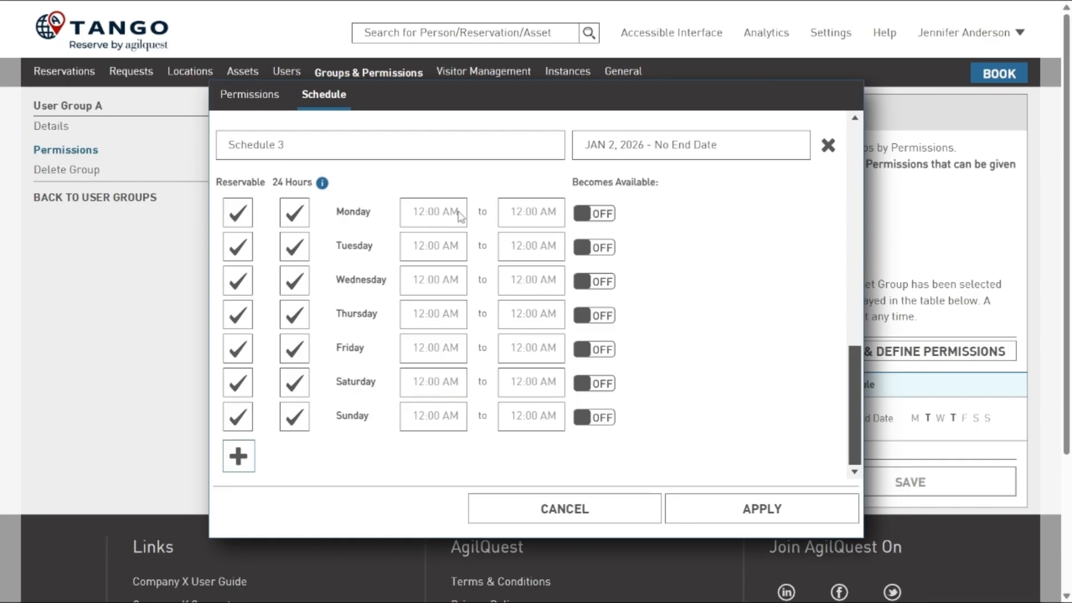
left_click(239, 218)
left_click(238, 285)
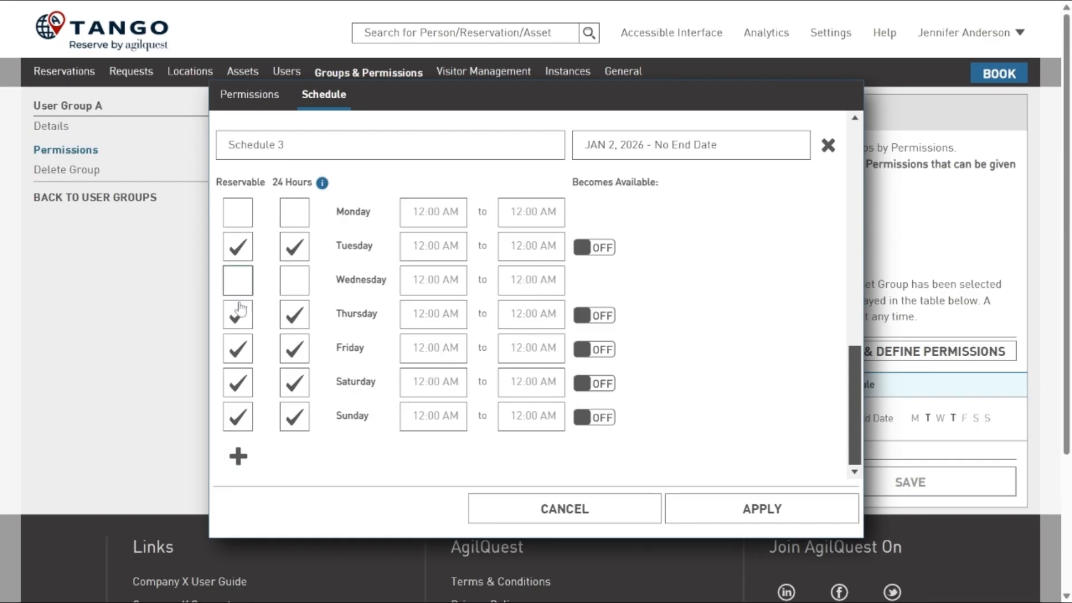
left_click(238, 349)
left_click(239, 383)
left_click(238, 417)
- Set Tuesday and Thursday hours in Schedule 3 to 7:00 AM to 6:00 PM and apply the schedule changes
left_click(433, 246)
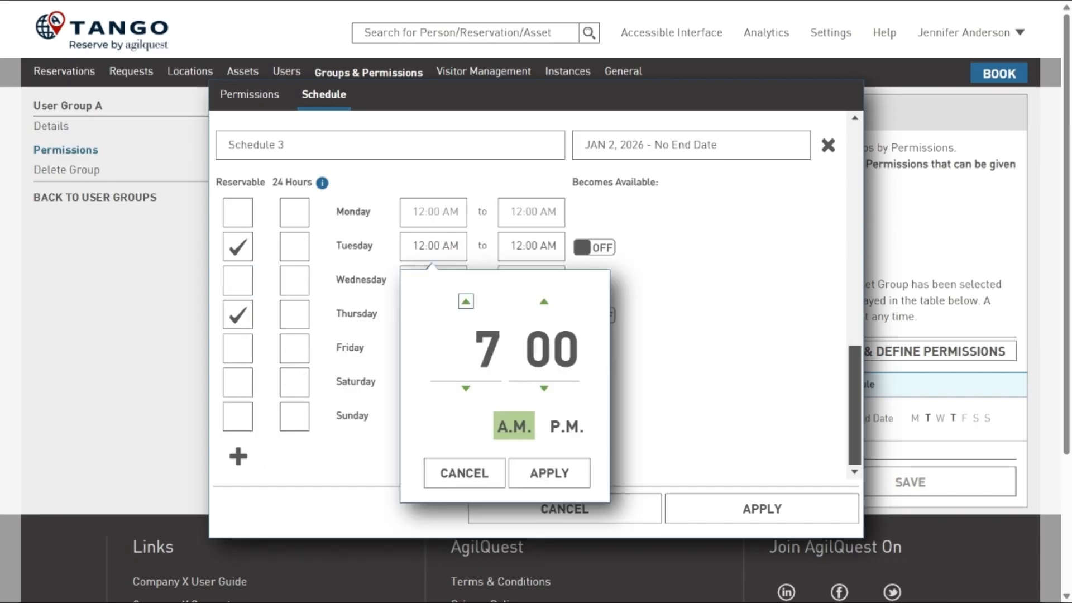
left_click(554, 476)
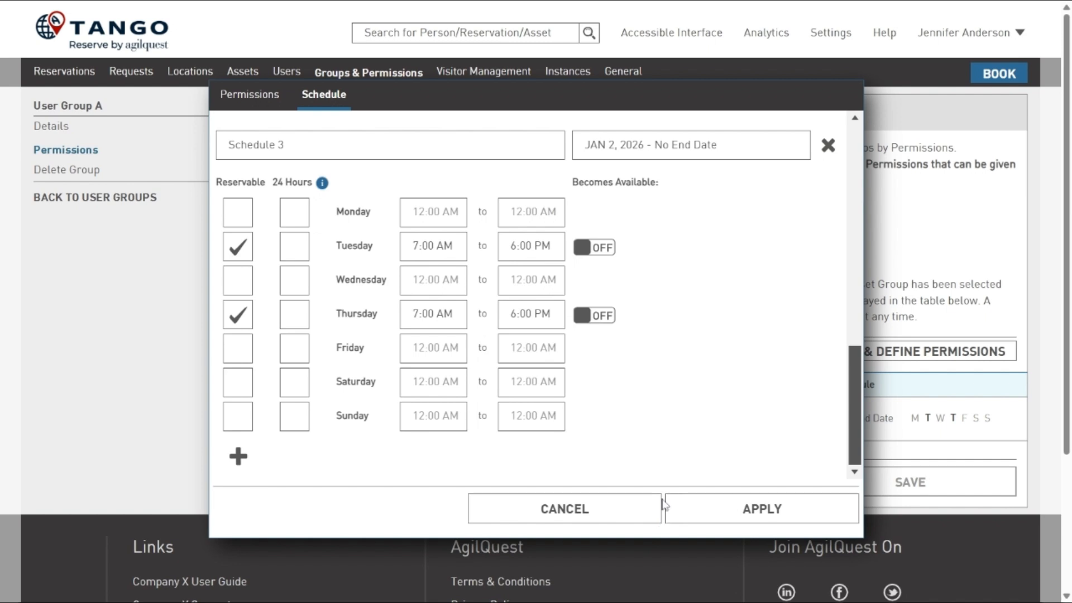
left_click(792, 512)
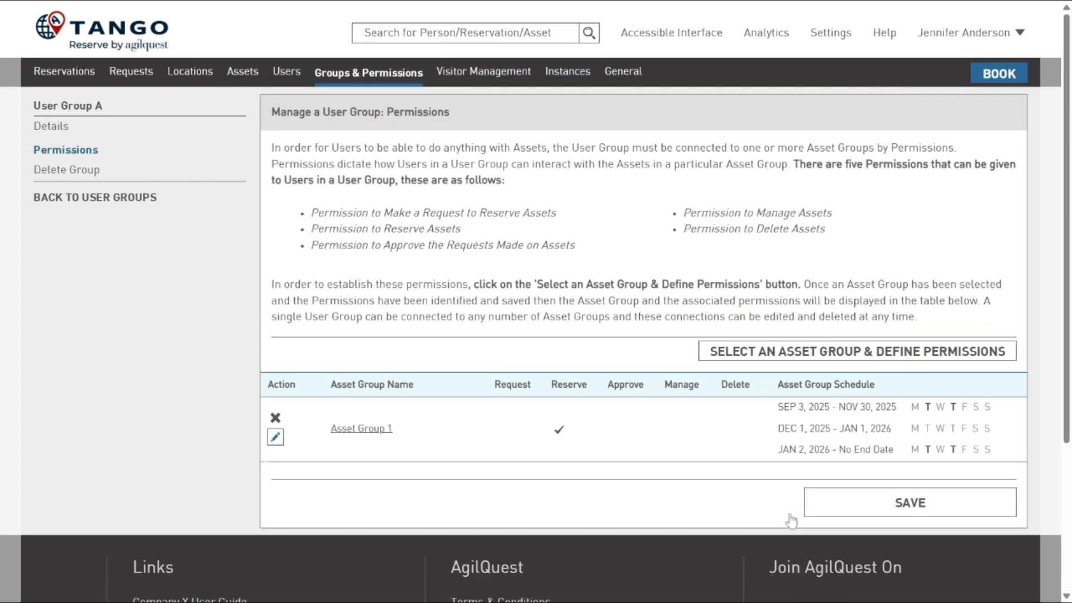
- Save the Asset Group 1 permissions and schedules for User Group A and return to the list of user groups
left_click(888, 505)
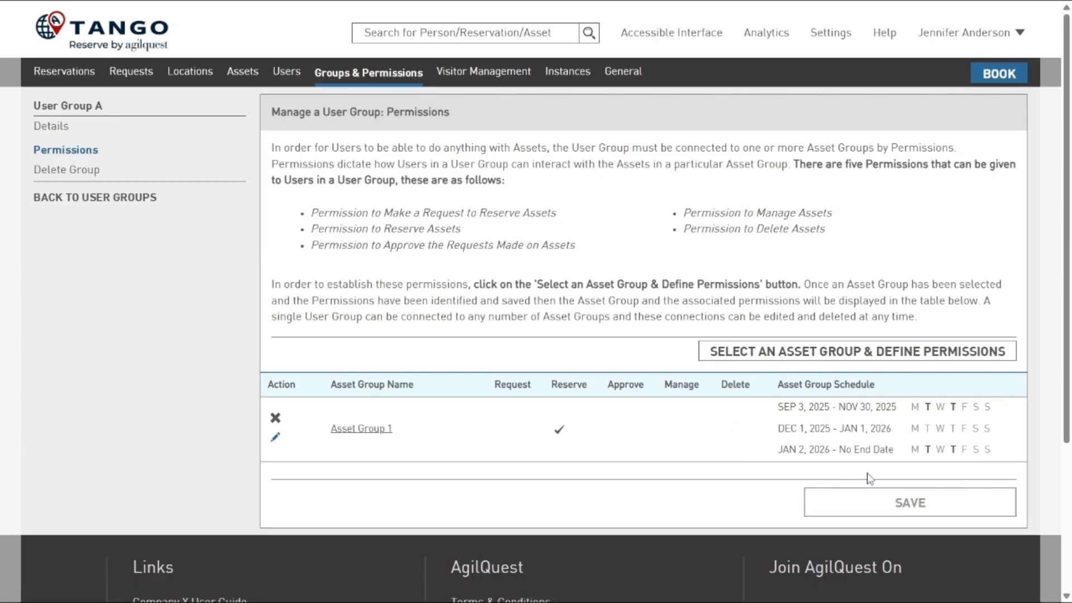
mouse_move(927, 408)
left_click(121, 199)
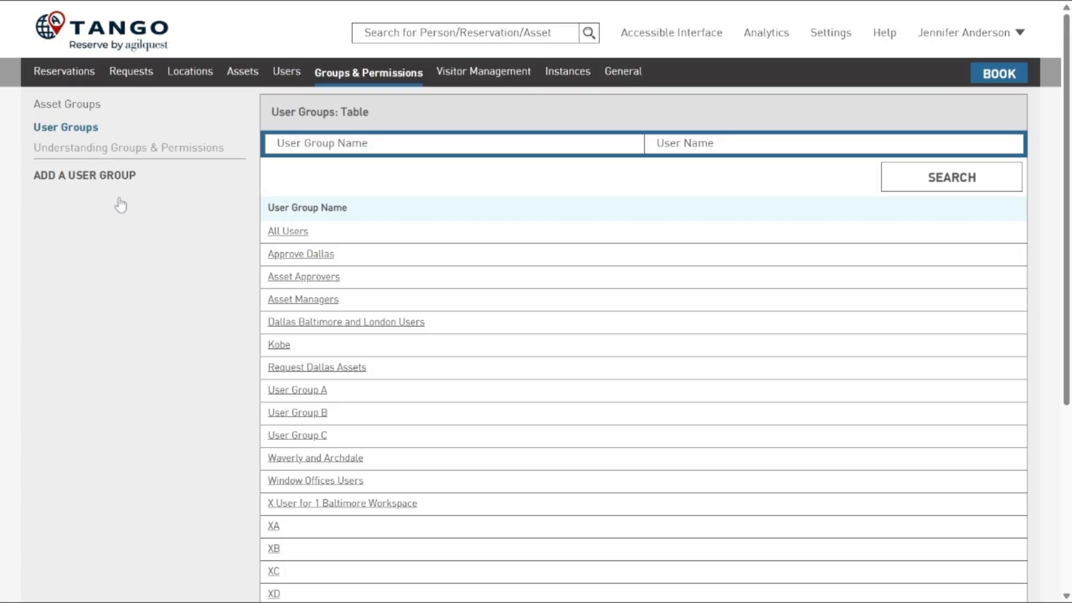
- Open Asset Group 1 from the asset groups, review its schedules for each user group, and return to the asset groups table
left_click(84, 109)
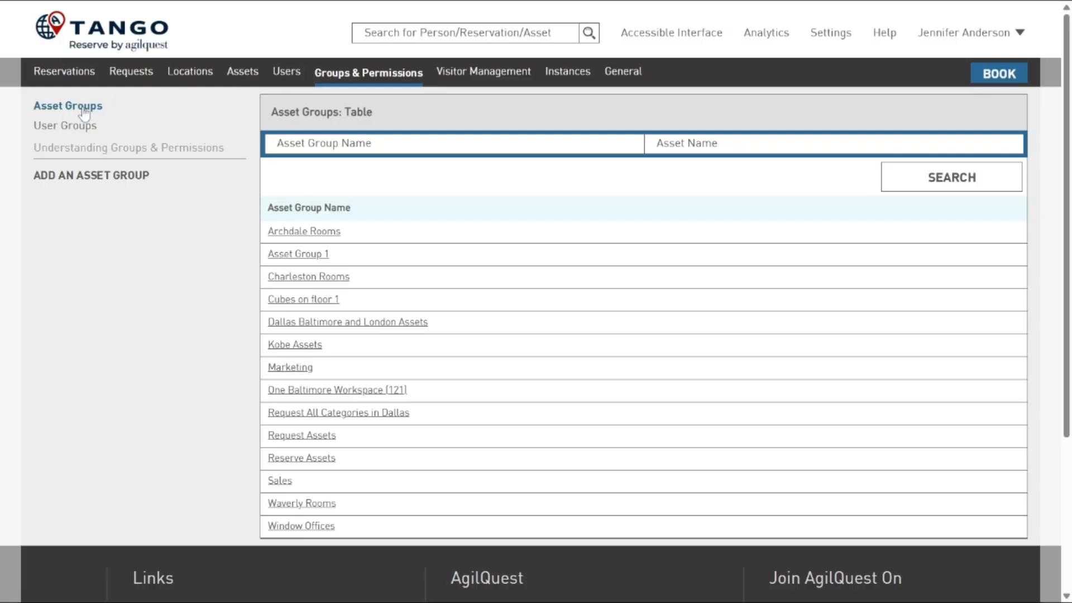
left_click(285, 256)
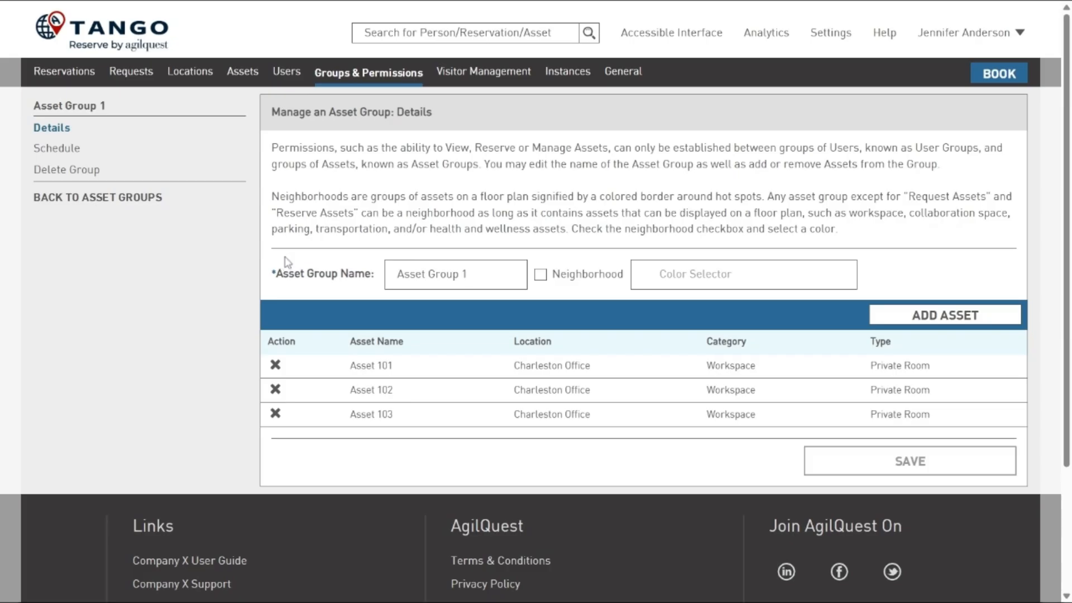
left_click(73, 149)
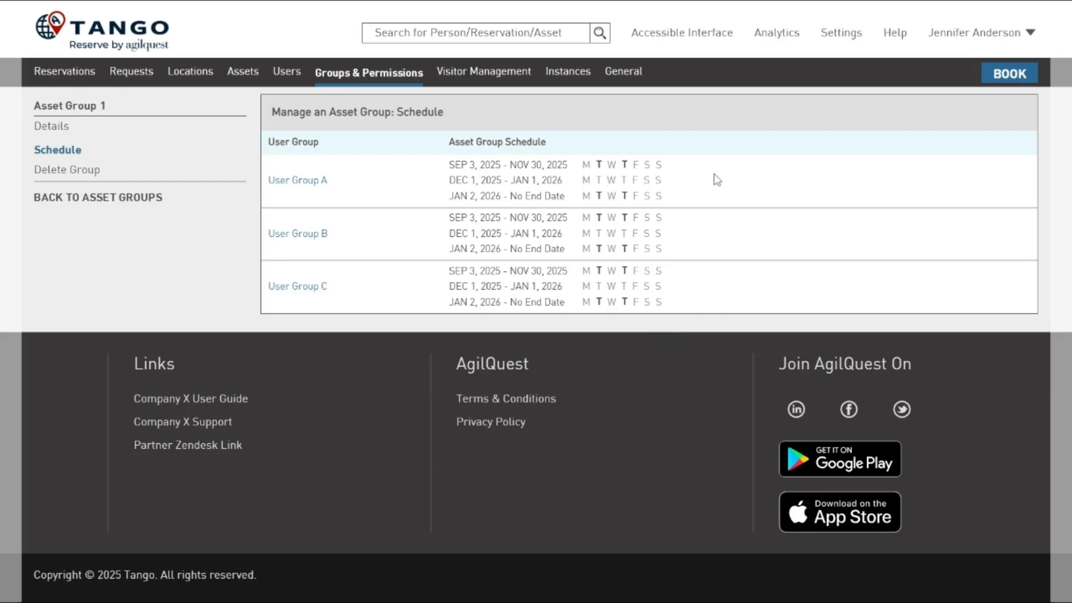
mouse_move(599, 272)
left_click(108, 199)
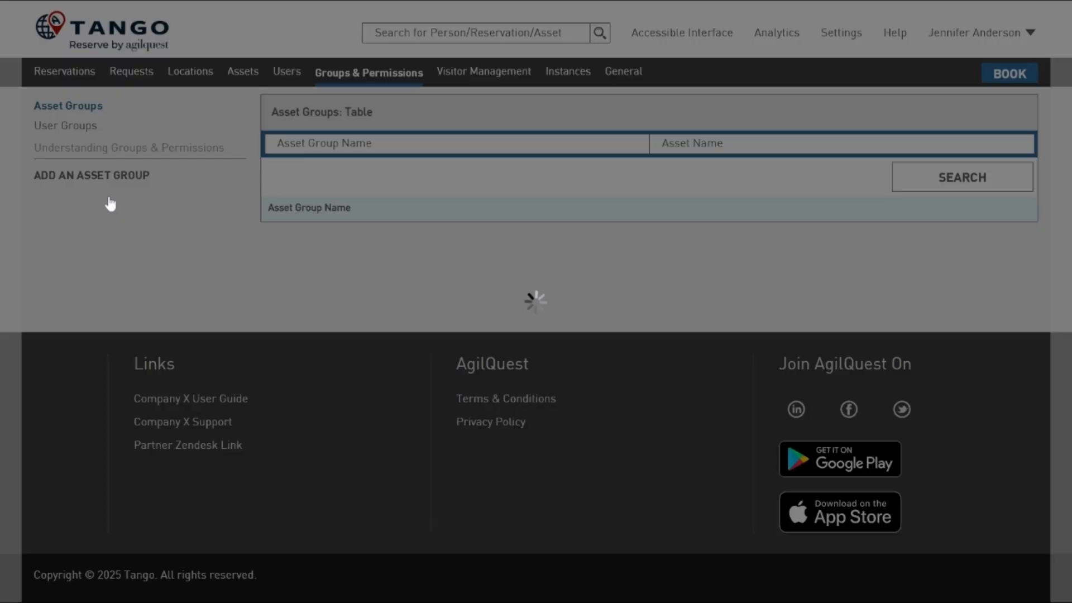